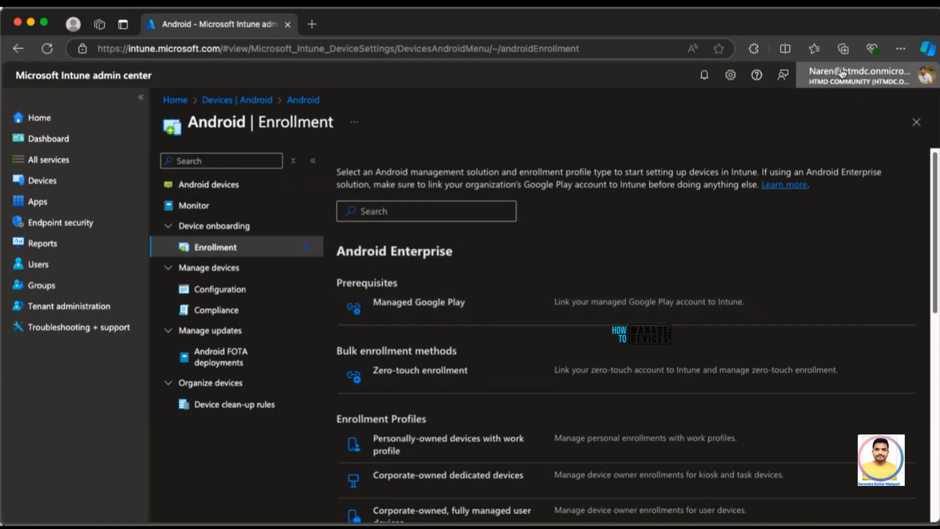
Open the Managed Google Play setup, agree to share user and device information with Google, and launch the Google connection in Microsoft Edge
left_click(419, 303)
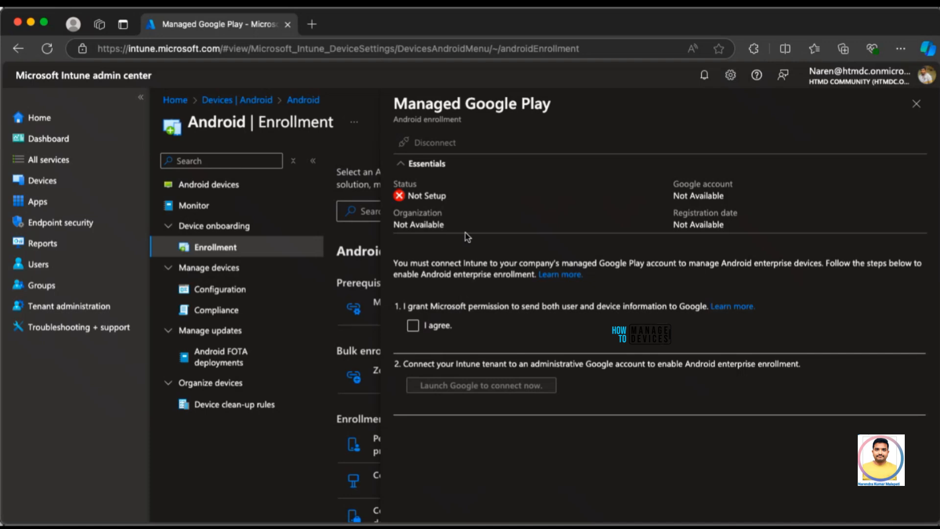
left_click(413, 329)
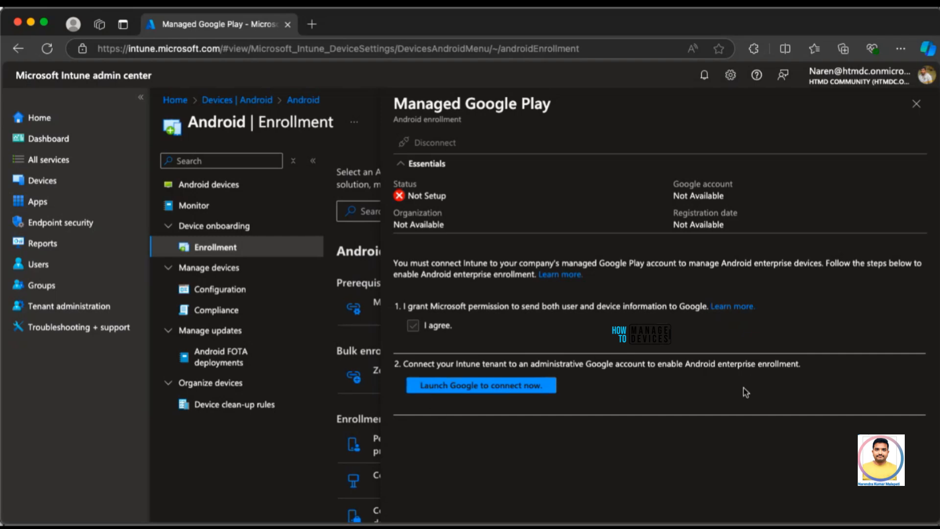
left_click(505, 392)
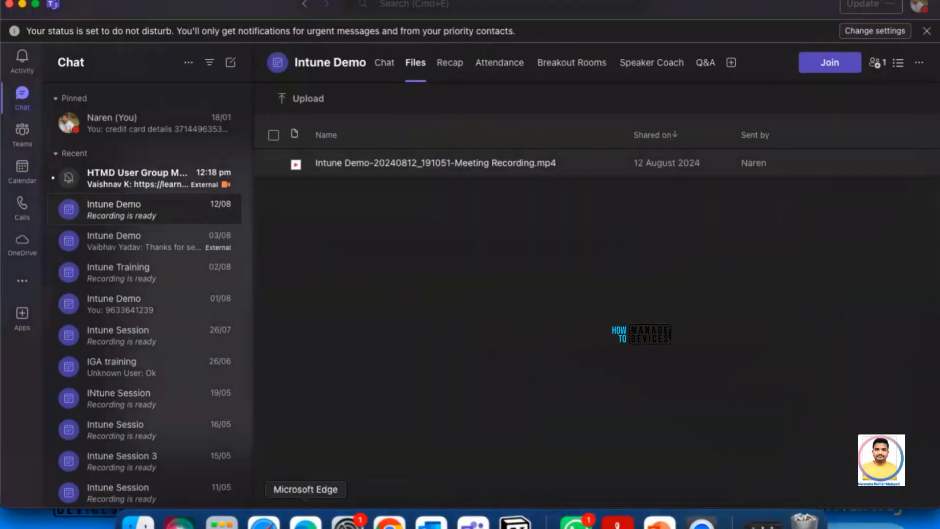
left_click(306, 524)
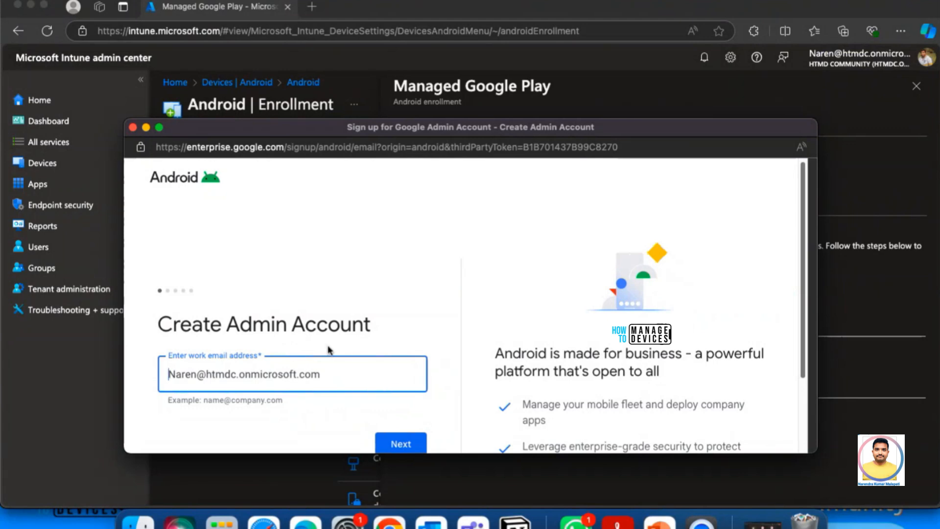
Submit the prefilled work email address for the admin account and enlarge the sign-up window
scroll(329, 350, "down", 2)
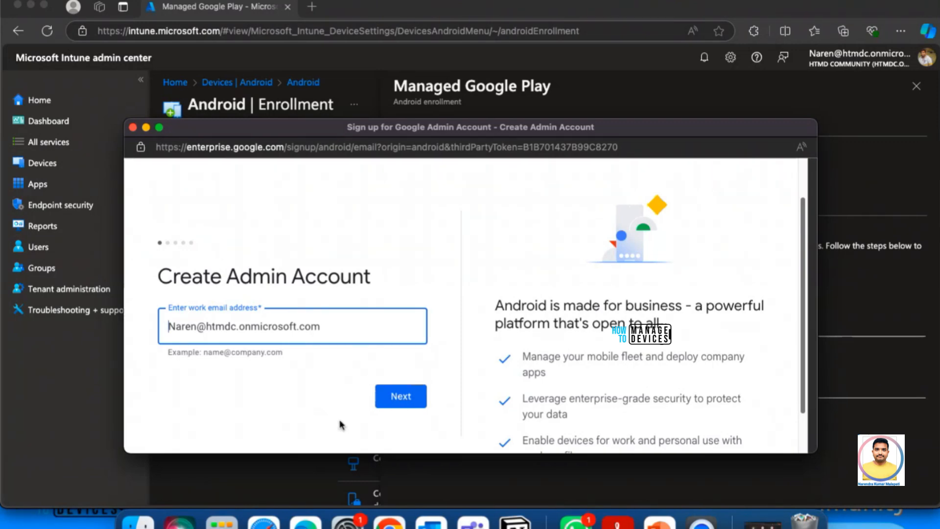
left_click(410, 407)
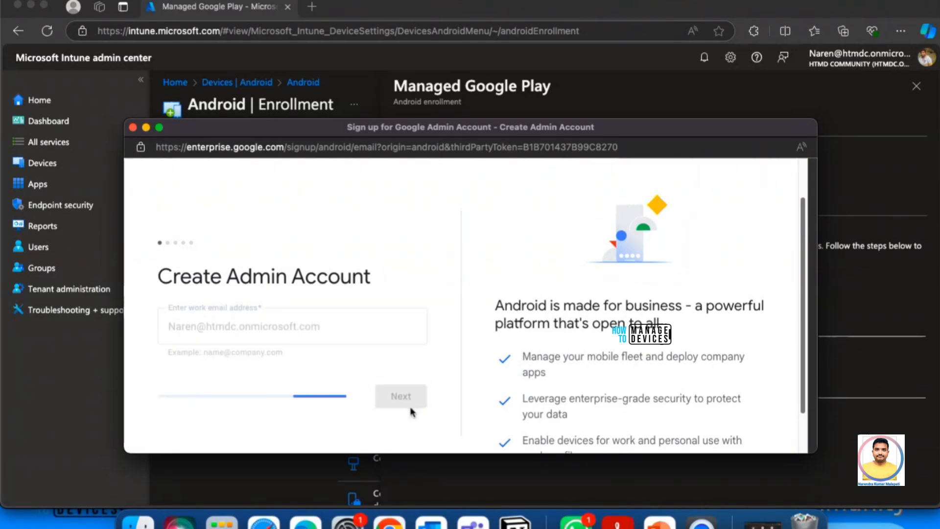
scroll(411, 389, "down", 5)
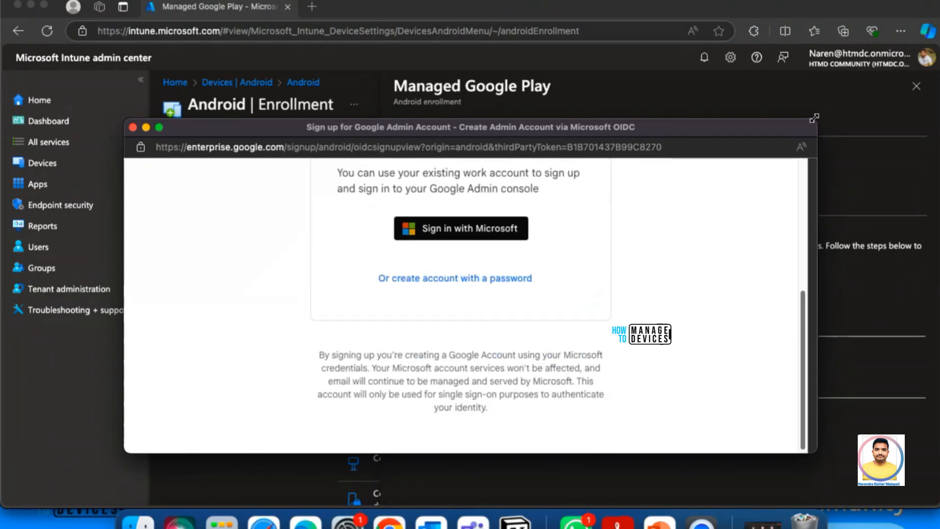
left_click_drag(814, 118, 896, 32)
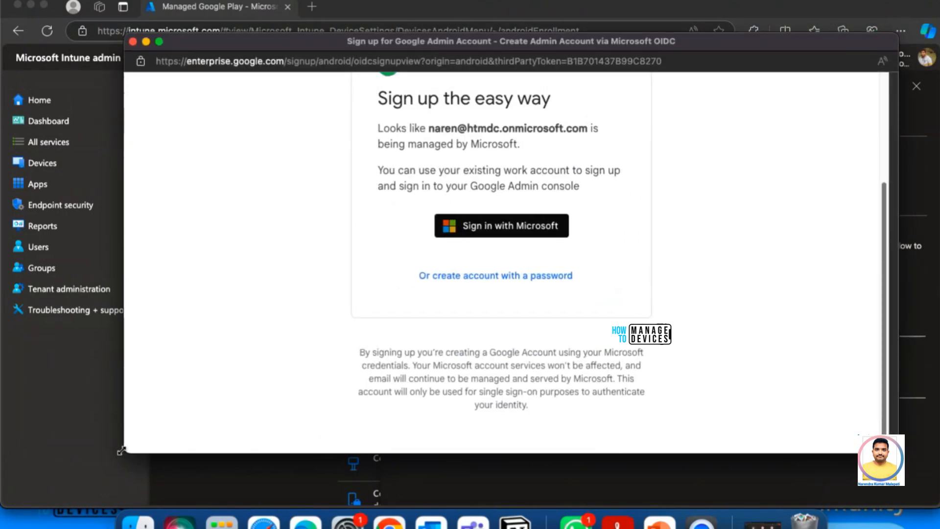
left_click_drag(121, 451, 10, 507)
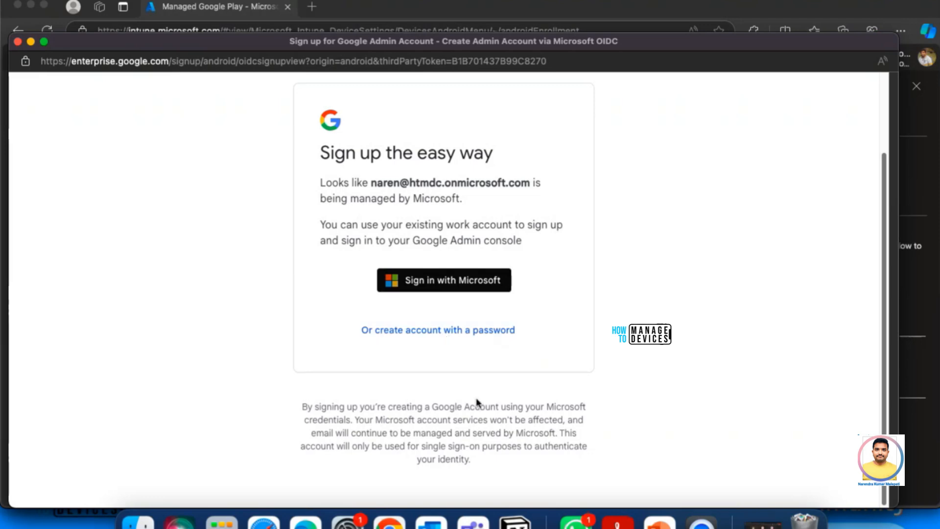
Choose to sign up for the Google admin account with the existing Microsoft work account
scroll(478, 402, "up", 1)
scroll(478, 403, "up", 2)
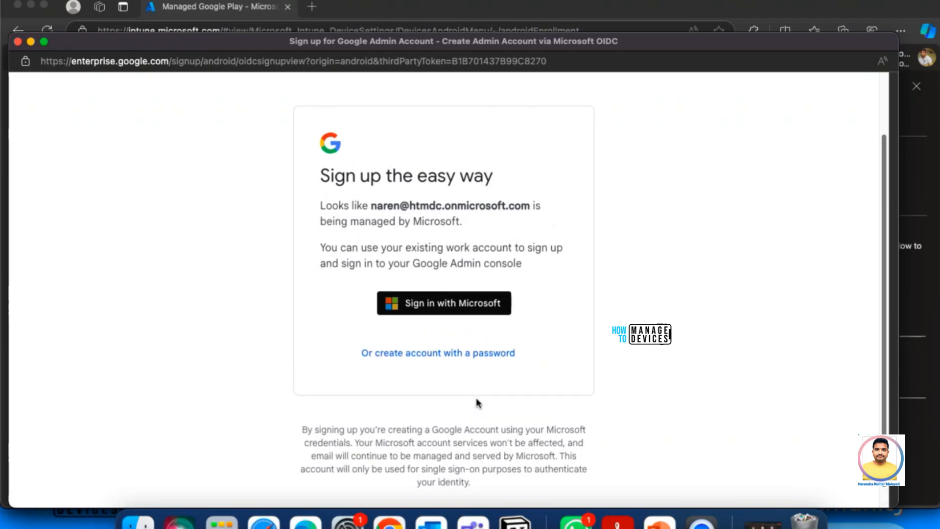
scroll(478, 402, "up", 5)
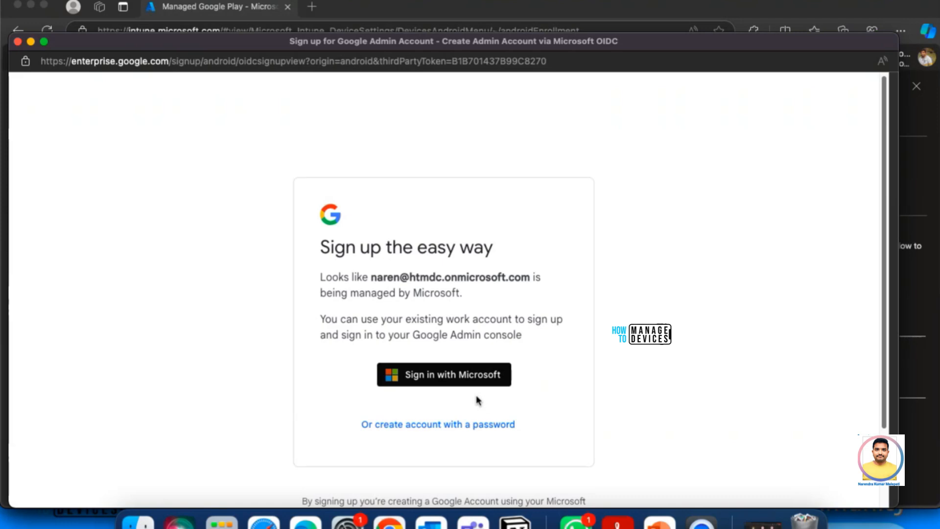
scroll(478, 393, "down", 1)
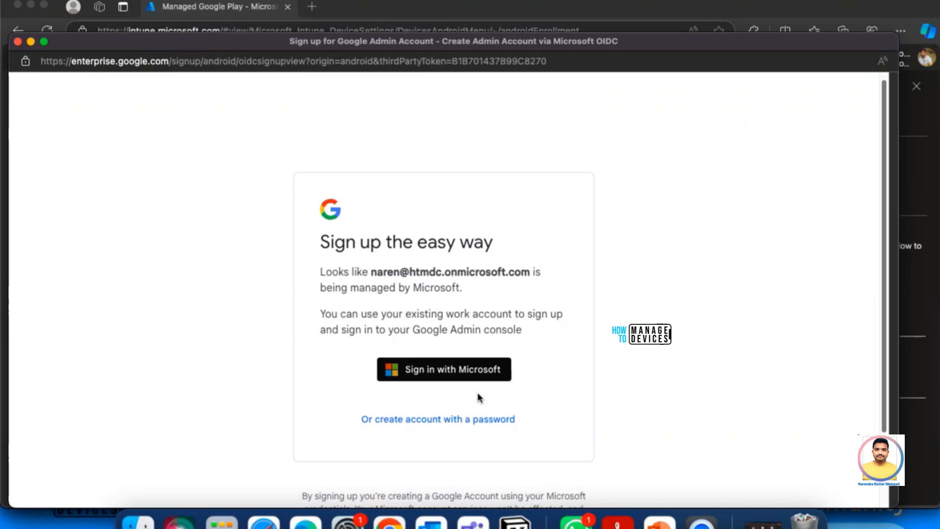
left_click(446, 375)
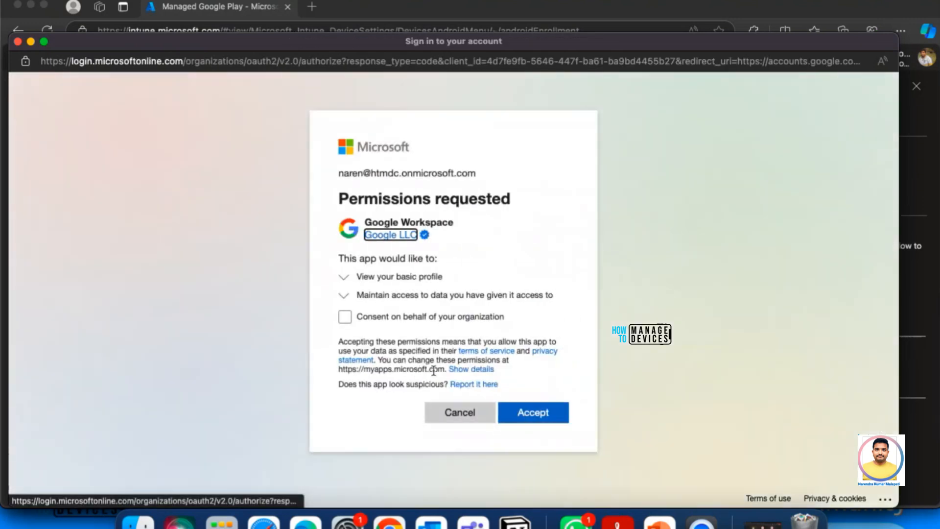
Consent on behalf of the organization, expand the details of both requested Google Workspace permissions, and accept them
left_click(344, 308)
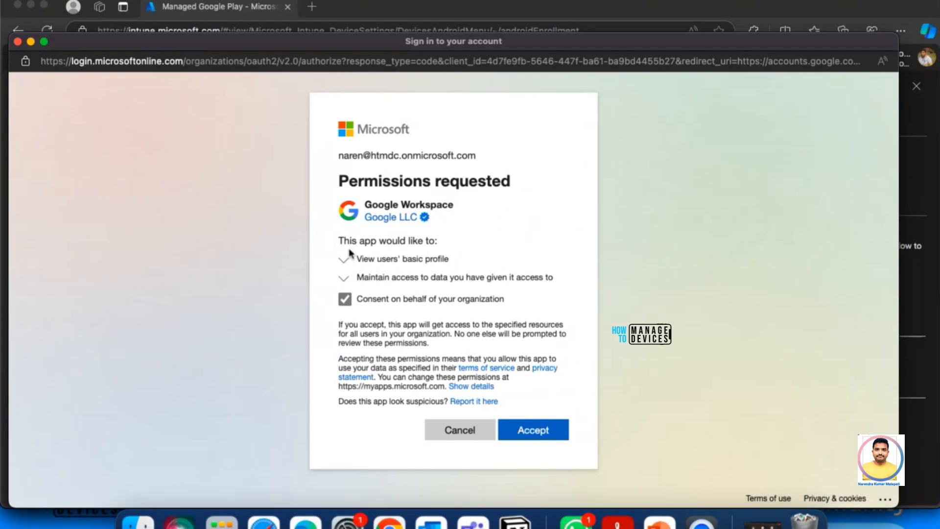
left_click(342, 260)
left_click(345, 308)
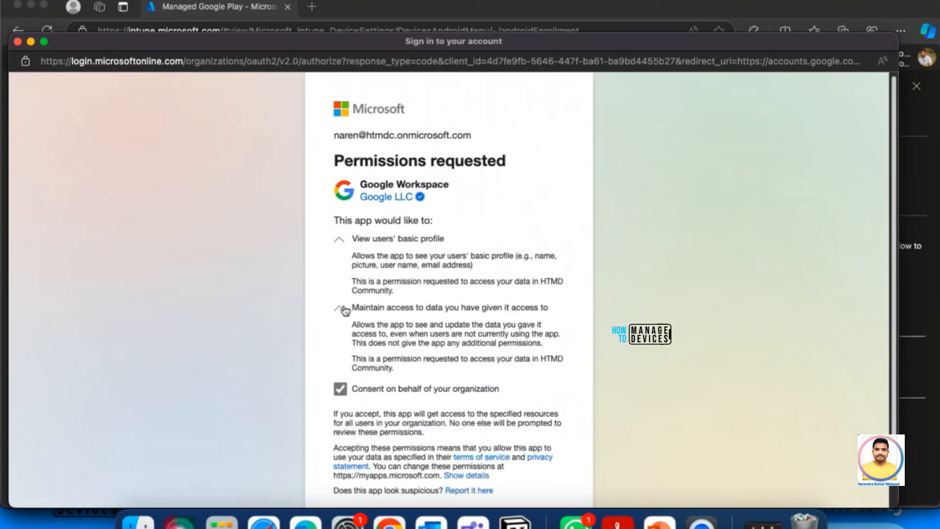
scroll(382, 274, "down", 2)
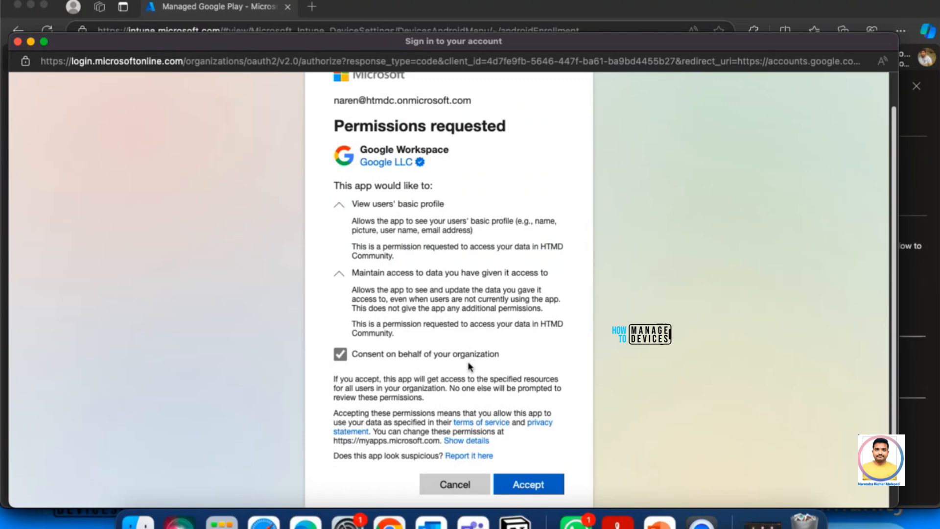
scroll(472, 367, "down", 2)
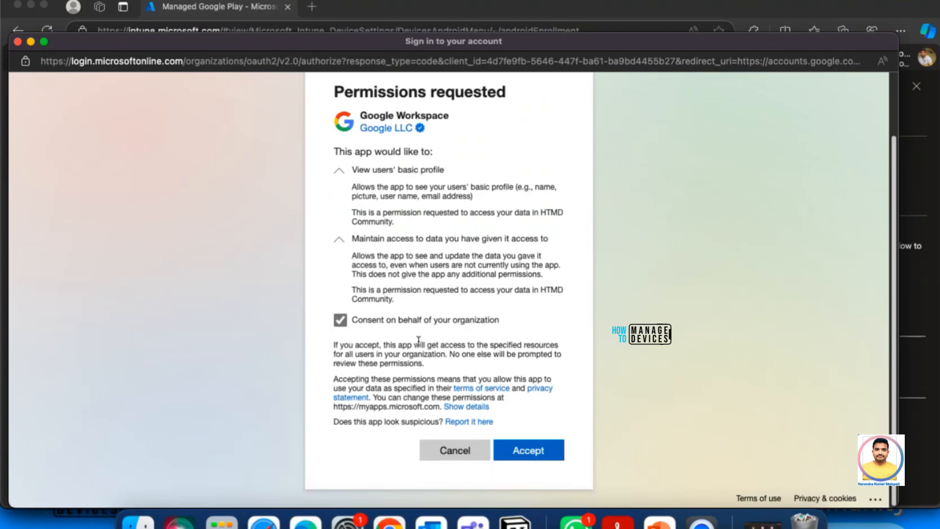
left_click(540, 449)
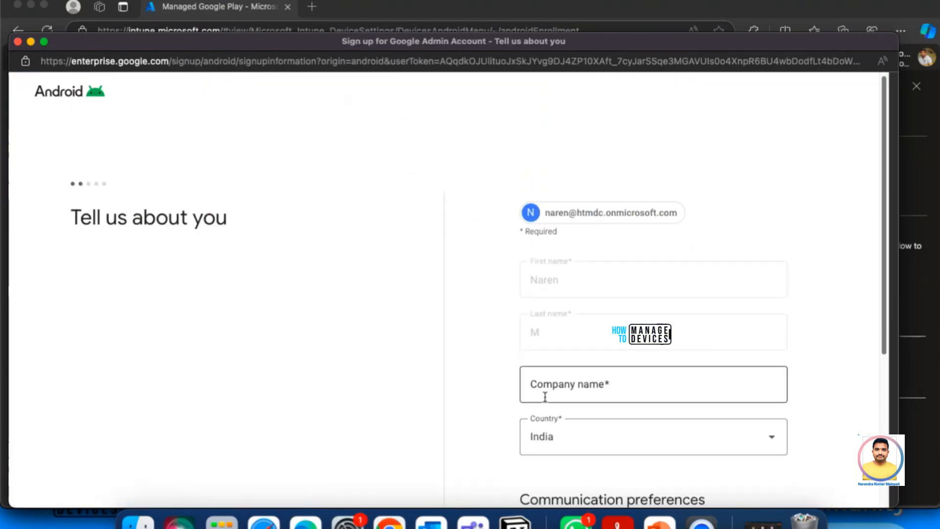
Enter HTMD as the company name in the admin account details
scroll(543, 394, "down", 1)
scroll(545, 394, "down", 1)
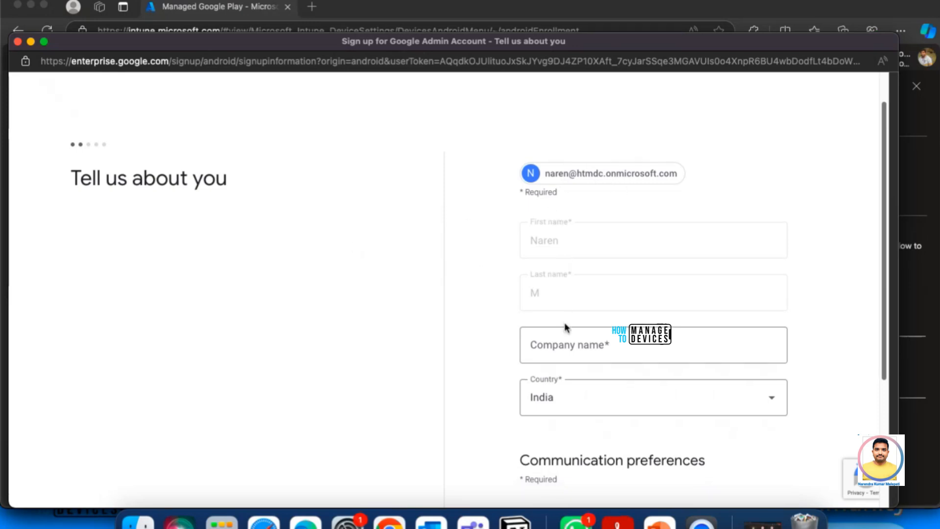
scroll(564, 325, "down", 3)
left_click(553, 272)
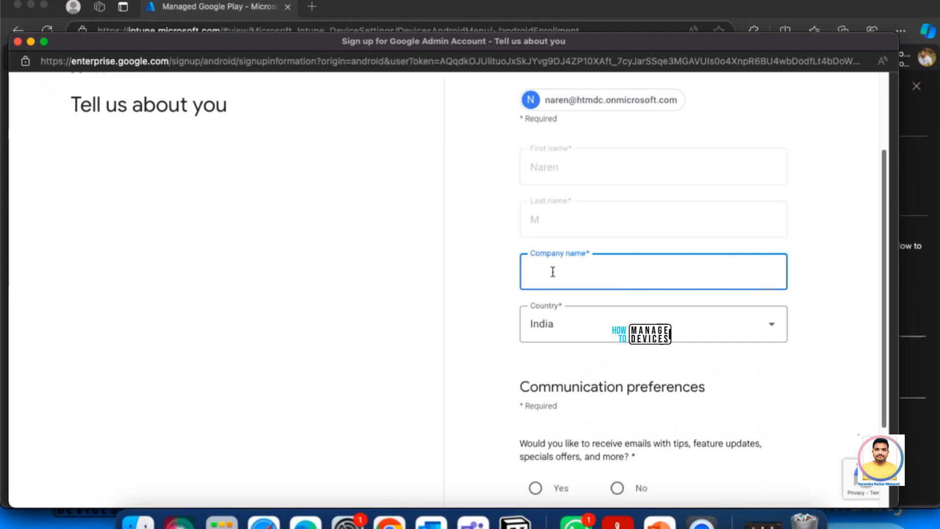
type("HTMD")
Decline emails with tips, feature updates and special offers, and continue to the subscription selection
scroll(577, 332, "down", 3)
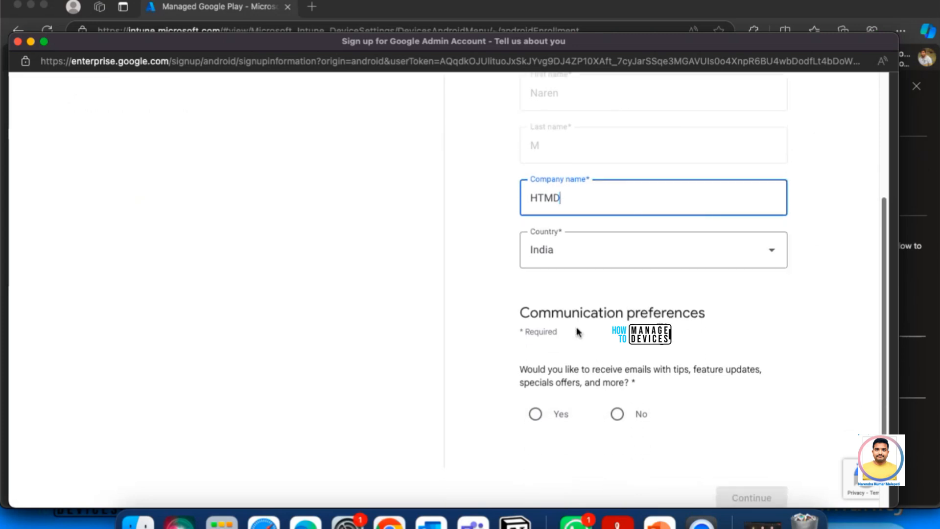
scroll(571, 408, "down", 2)
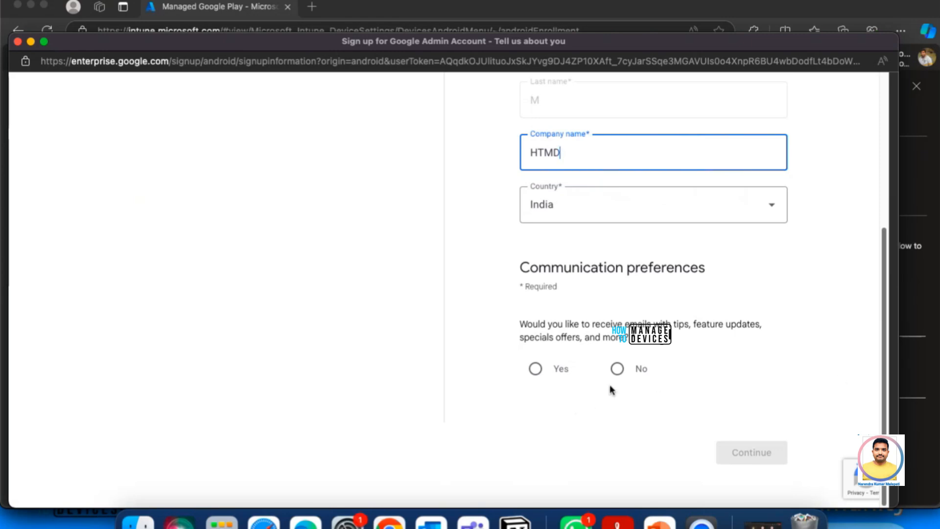
scroll(611, 390, "up", 1)
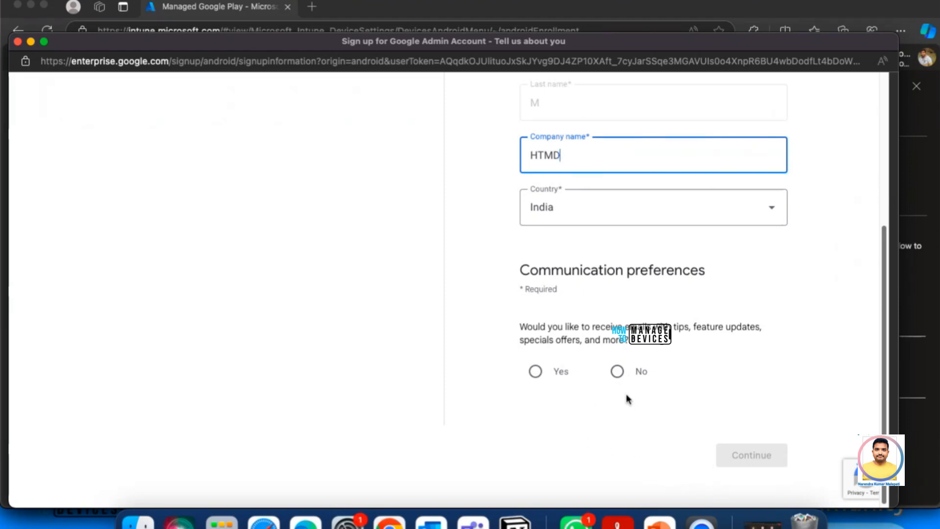
scroll(627, 394, "up", 5)
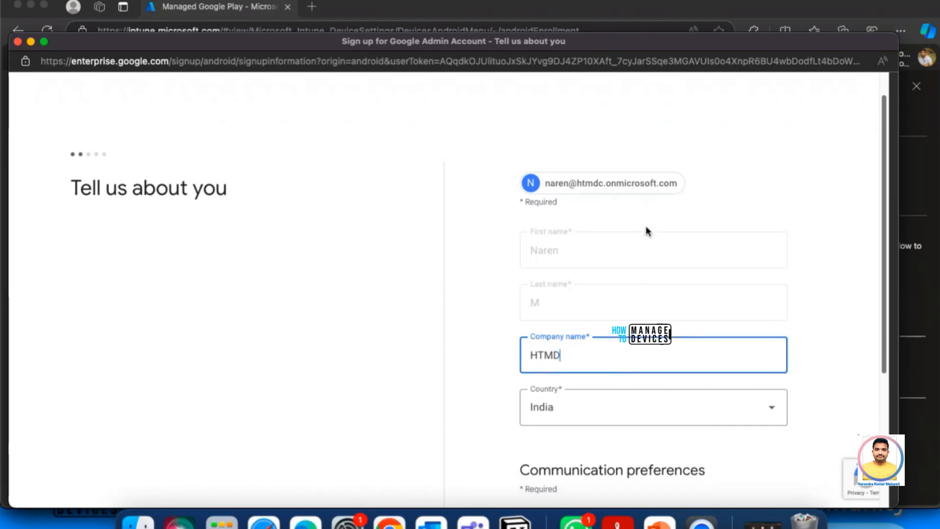
scroll(646, 230, "down", 3)
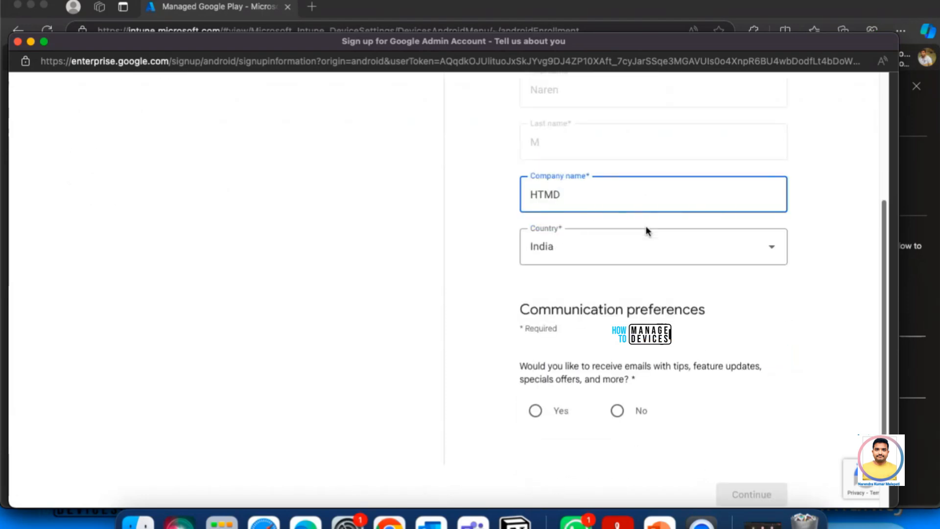
left_click(617, 412)
scroll(685, 414, "down", 1)
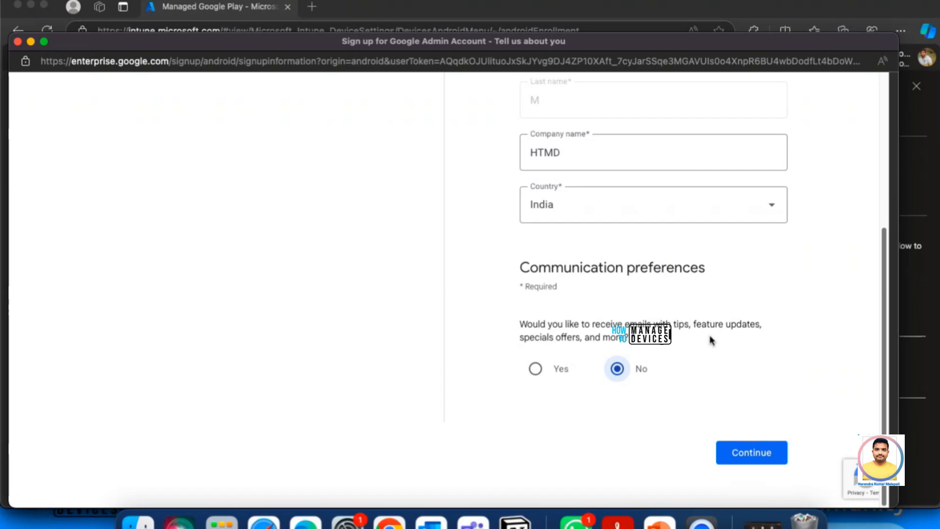
left_click(720, 458)
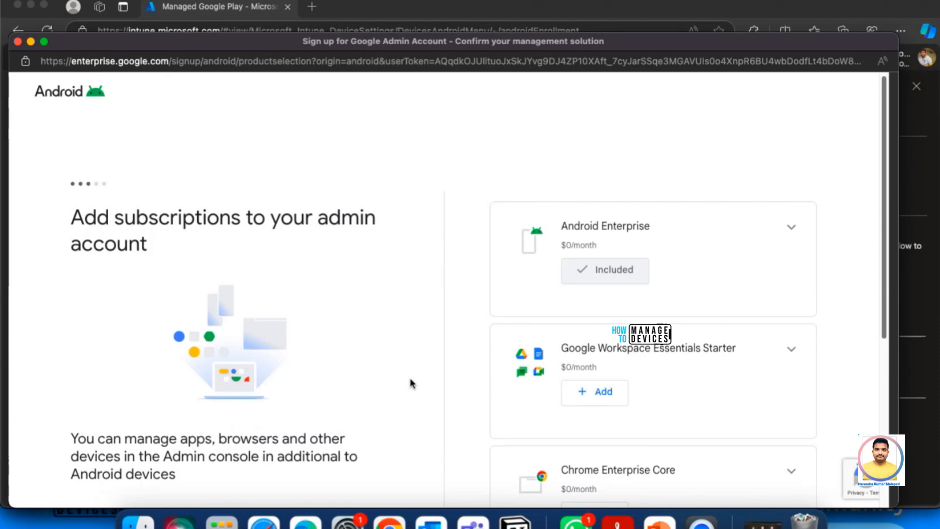
Review the subscriptions offered for the admin account and expand the Android Enterprise details
scroll(410, 384, "down", 2)
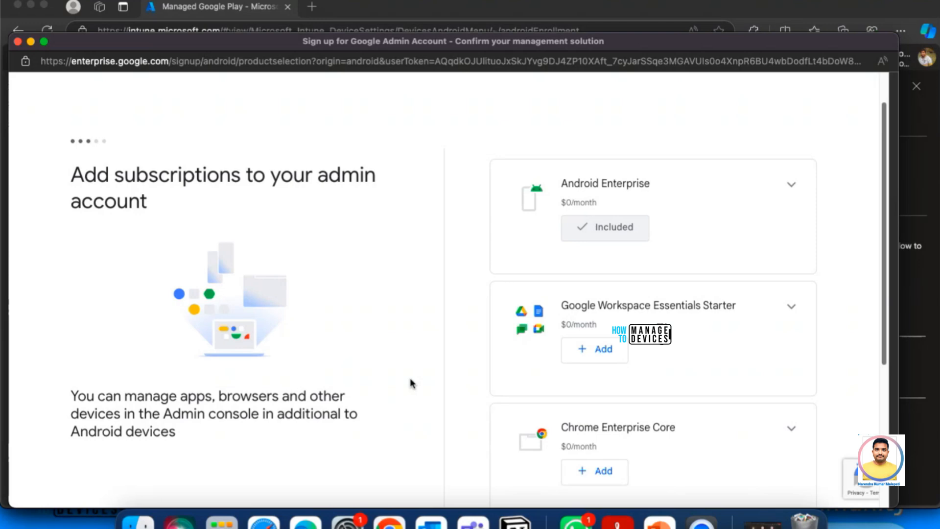
scroll(410, 384, "down", 3)
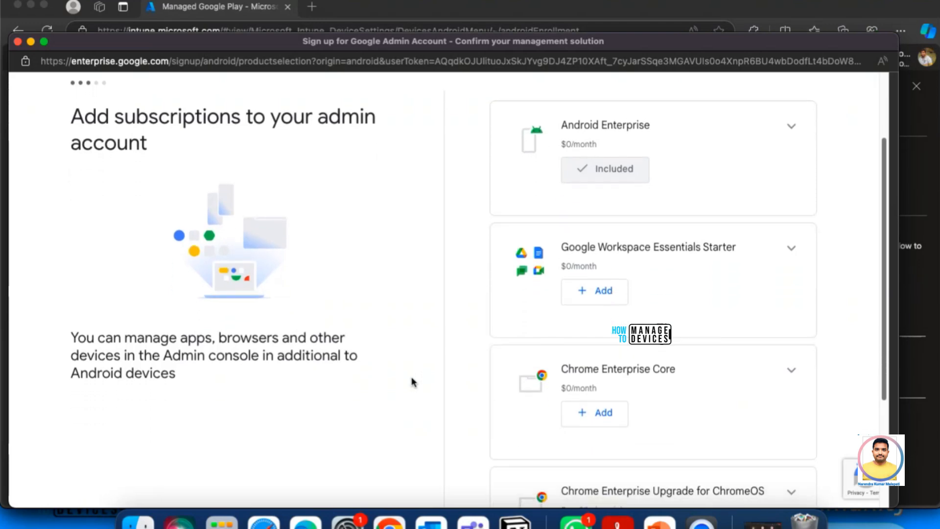
scroll(411, 382, "down", 1)
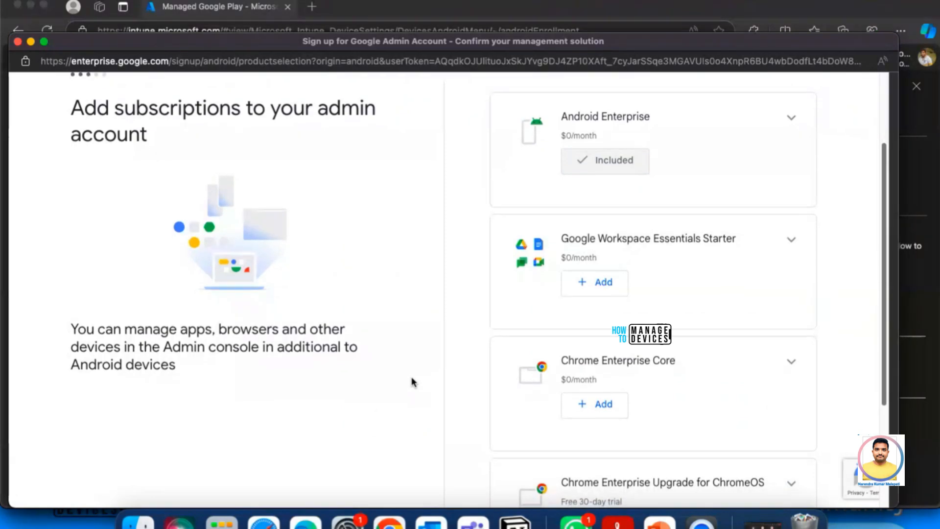
scroll(411, 382, "down", 2)
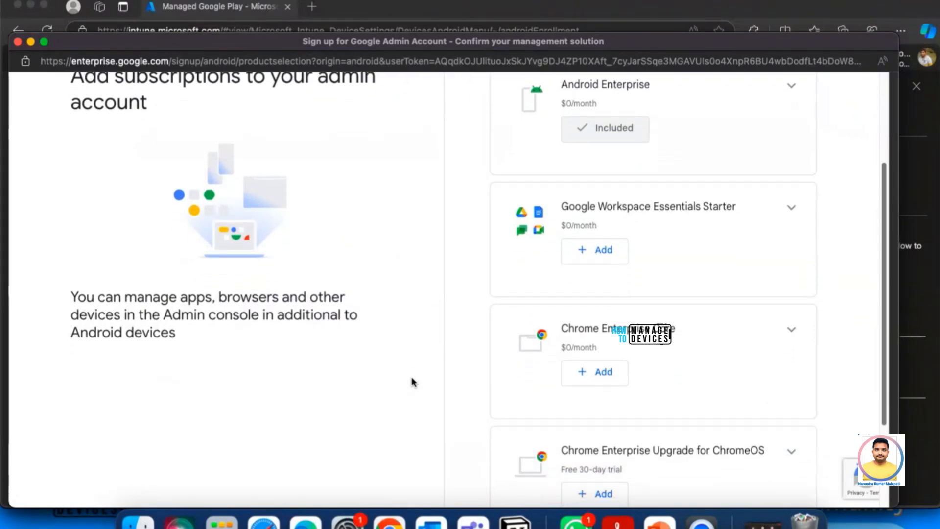
scroll(411, 381, "down", 1)
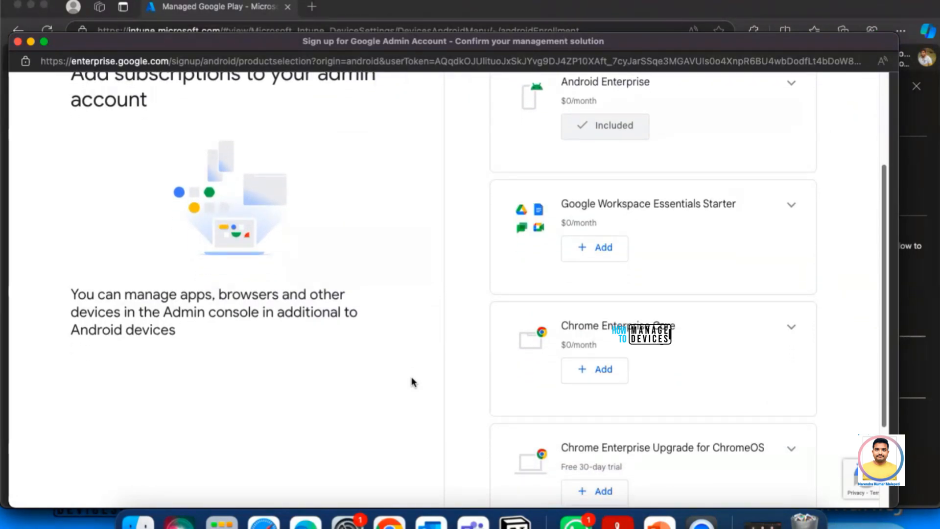
scroll(412, 382, "up", 2)
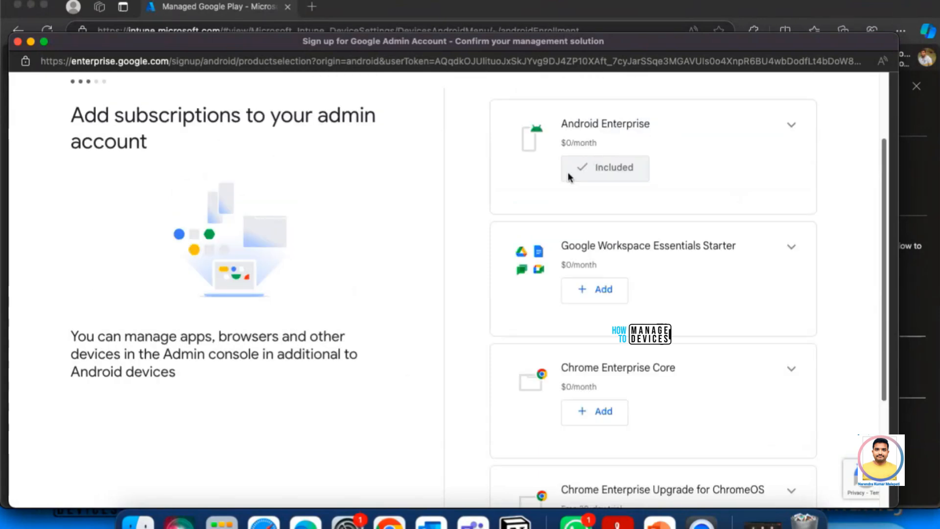
left_click(791, 125)
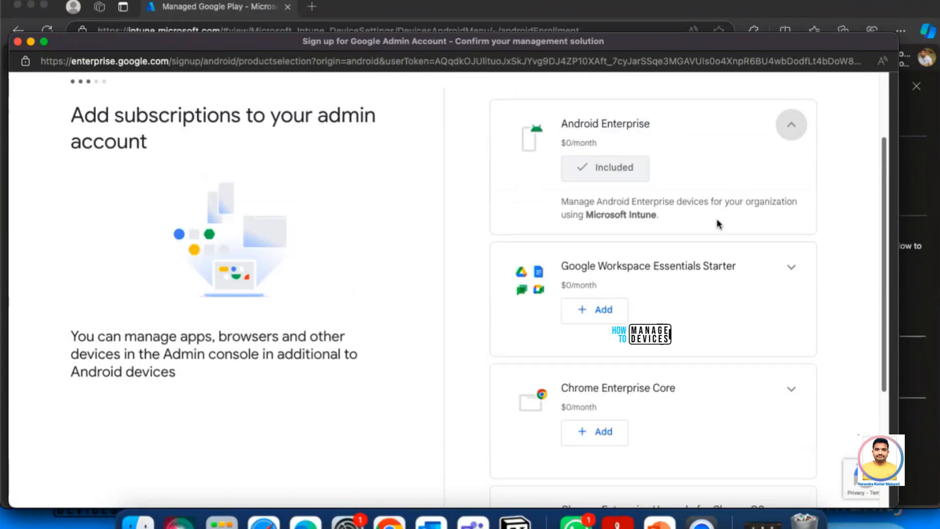
scroll(340, 323, "down", 3)
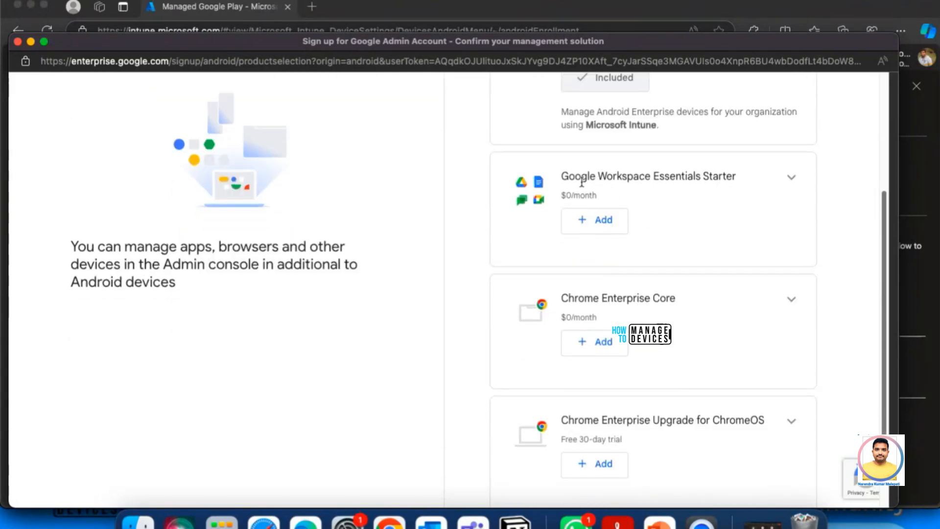
triple_click(608, 178)
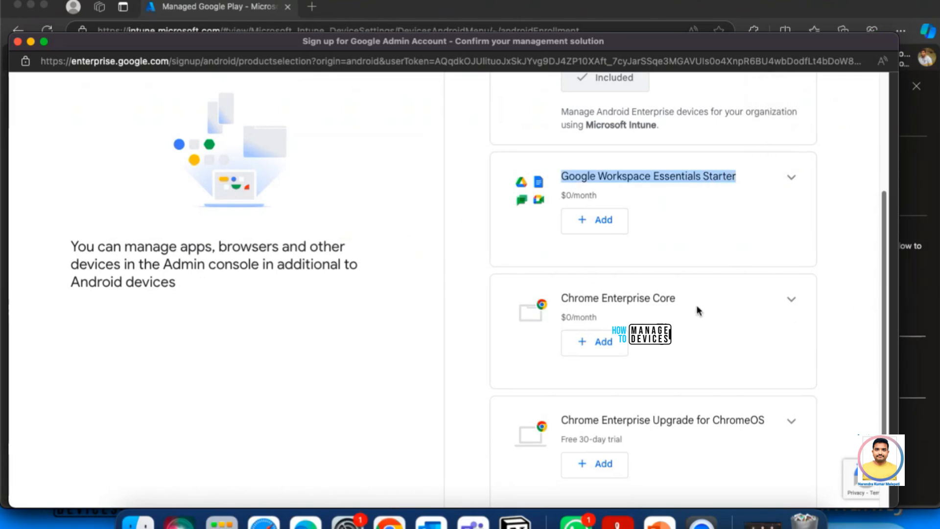
scroll(698, 308, "down", 3)
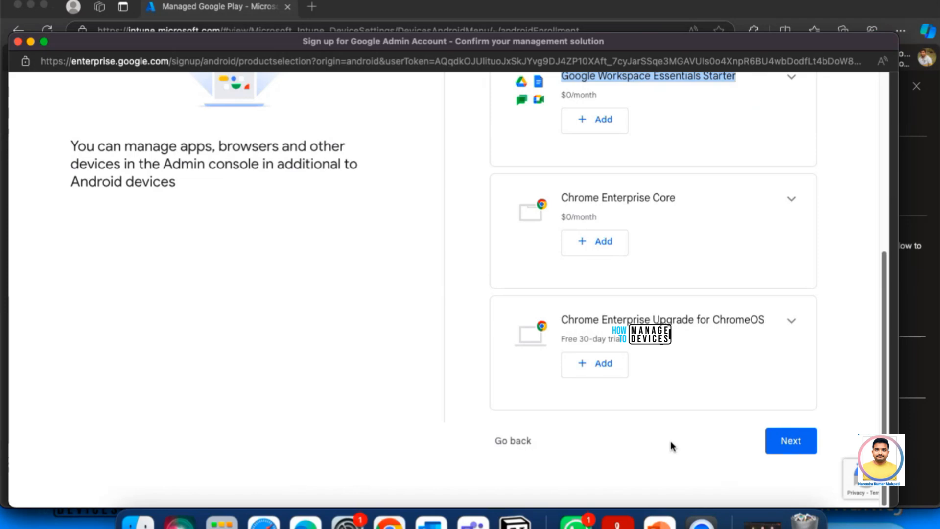
scroll(670, 441, "up", 1)
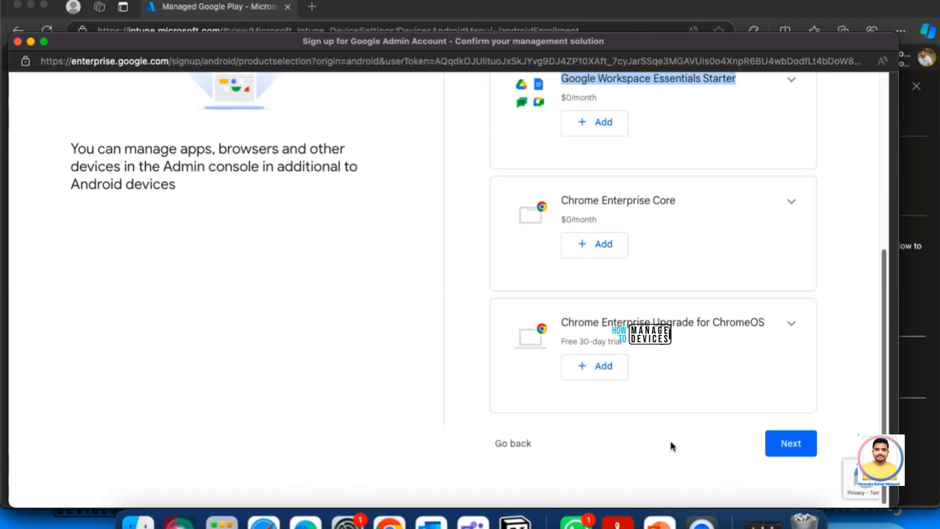
left_click(671, 441)
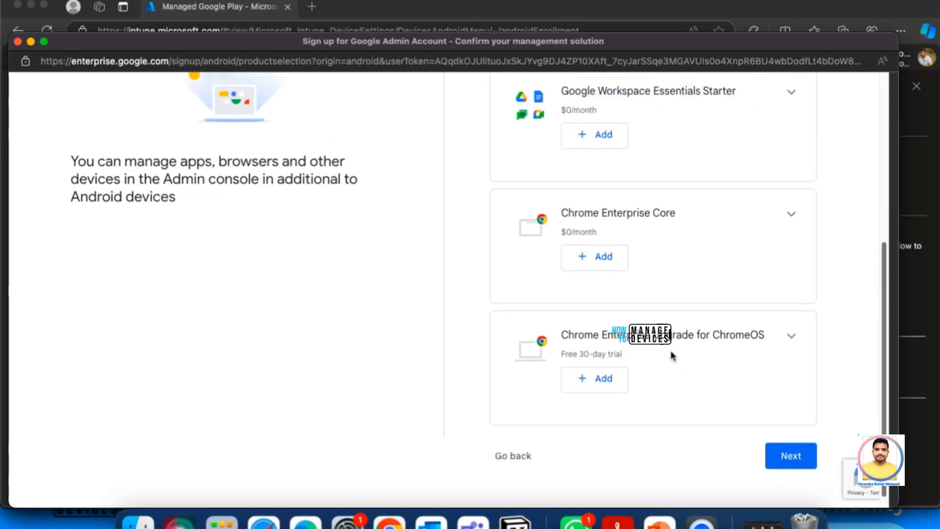
scroll(671, 350, "up", 5)
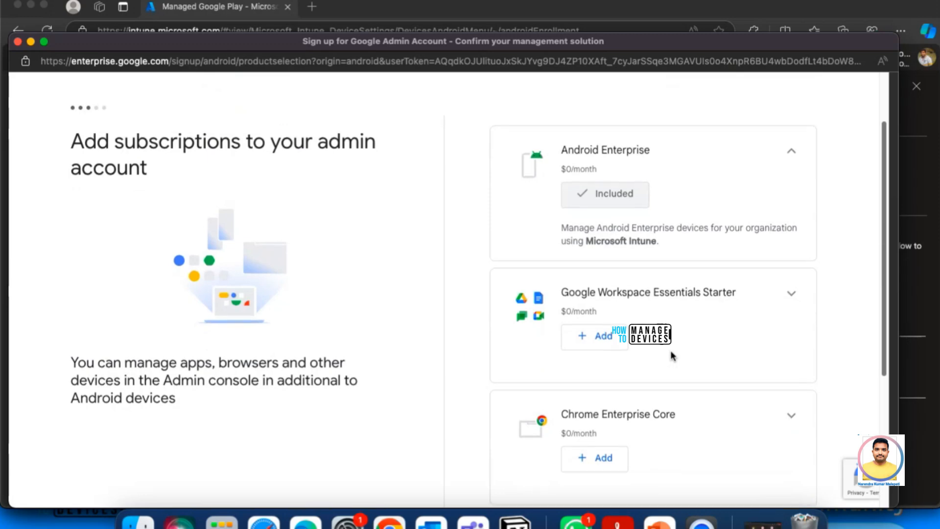
Create the Google admin account with only Android Enterprise included, accepting the Google Agreements and allowing the binding with Microsoft Intune
scroll(671, 350, "down", 5)
left_click(791, 440)
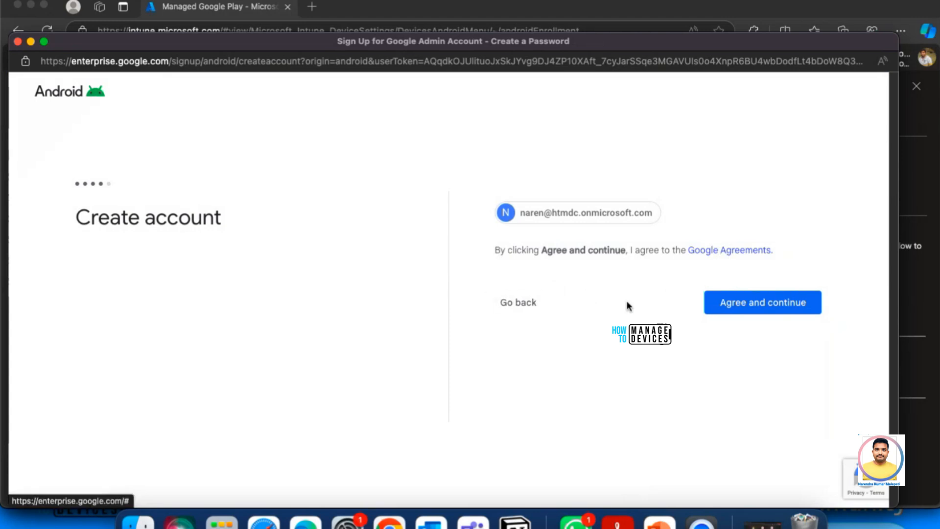
left_click(739, 307)
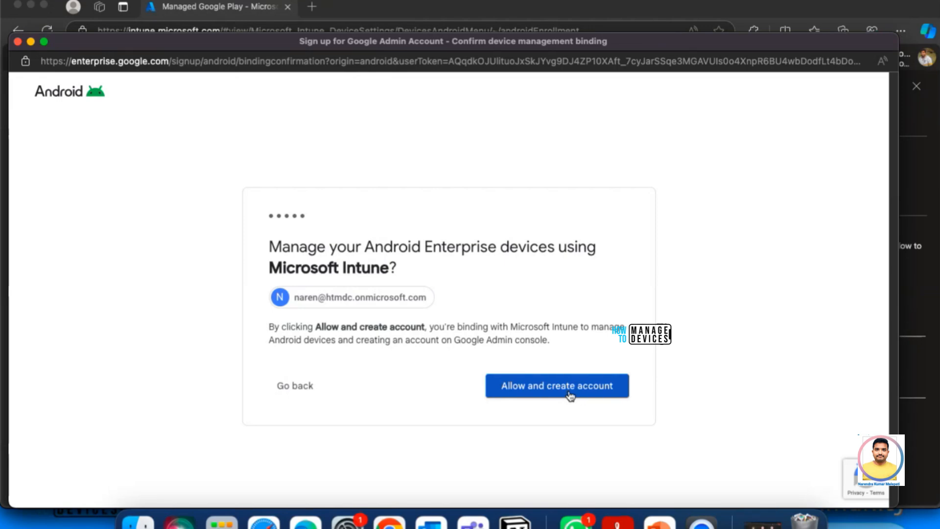
left_click(569, 390)
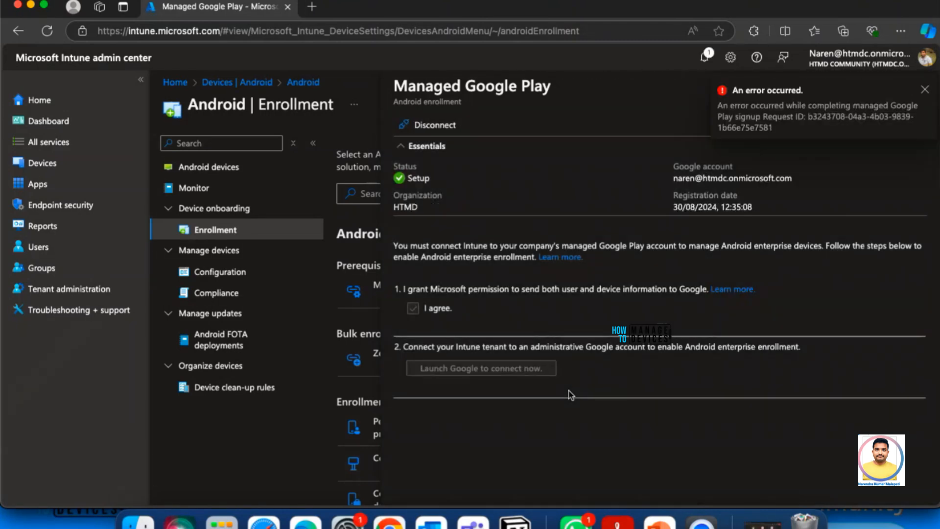
Dismiss the Managed Google Play signup alert and review its entry in the notifications list
left_click(923, 91)
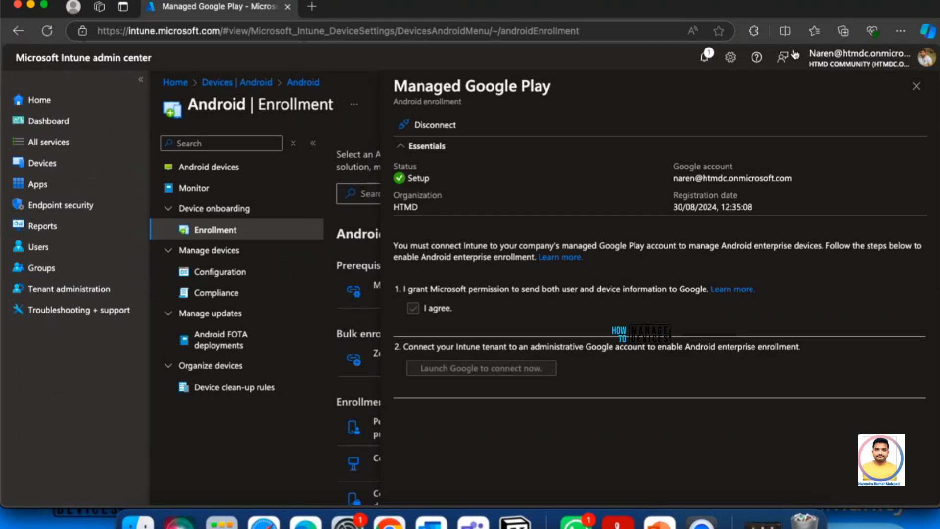
left_click(696, 63)
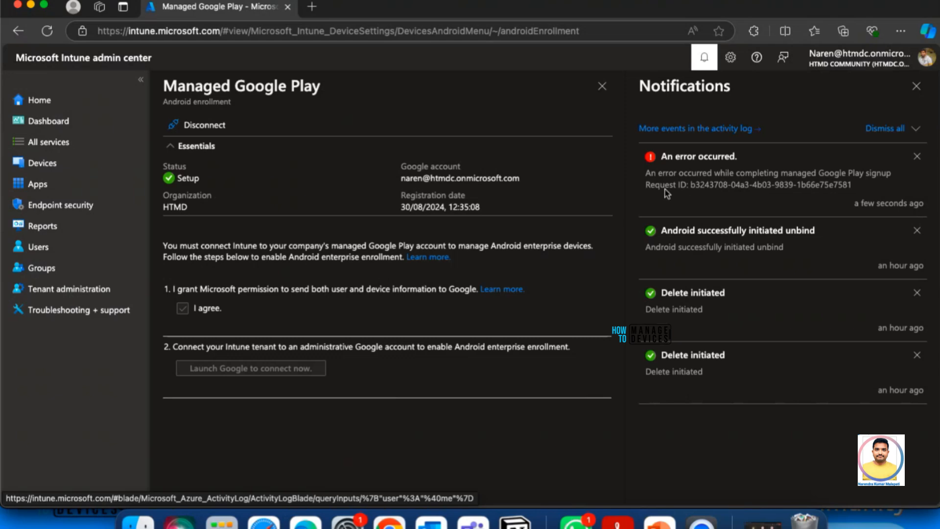
left_click(916, 86)
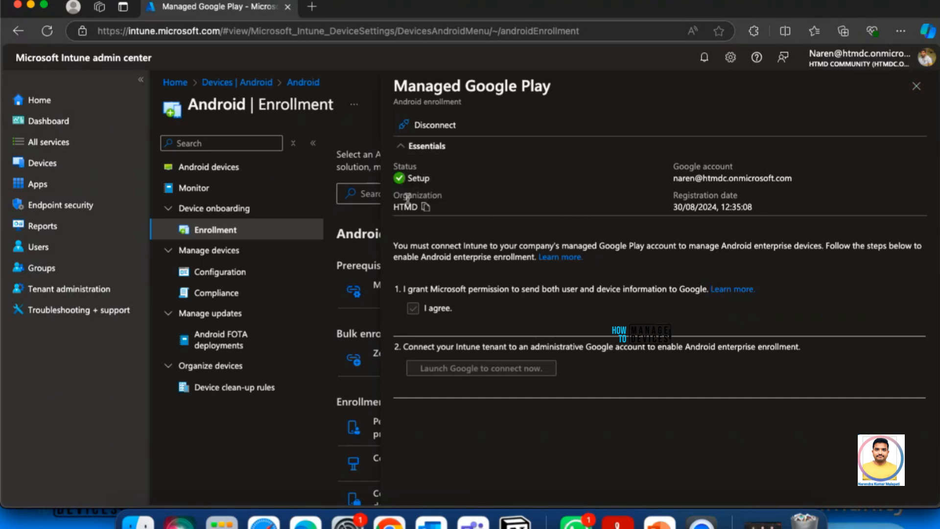
Leave the Managed Google Play settings, discarding unsaved edits, and check the connector status in Tenant administration
left_click(916, 87)
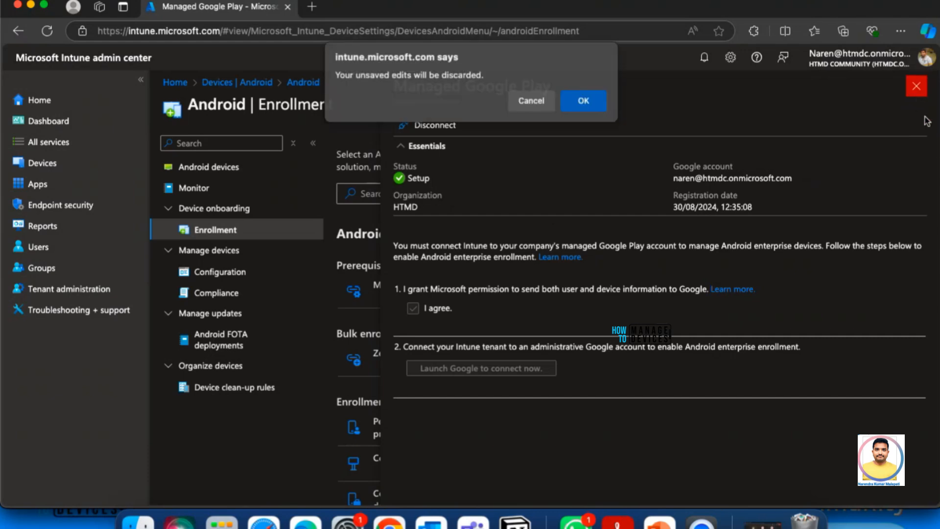
left_click(587, 100)
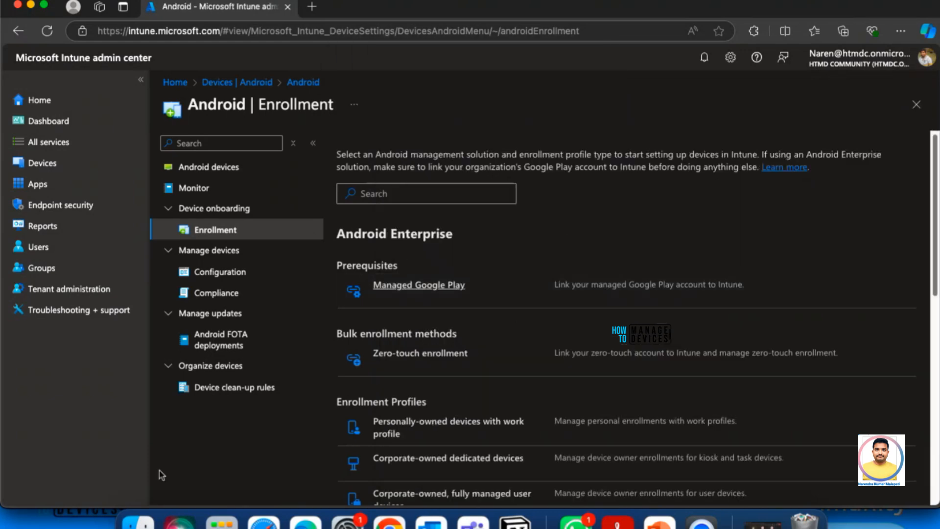
left_click(68, 290)
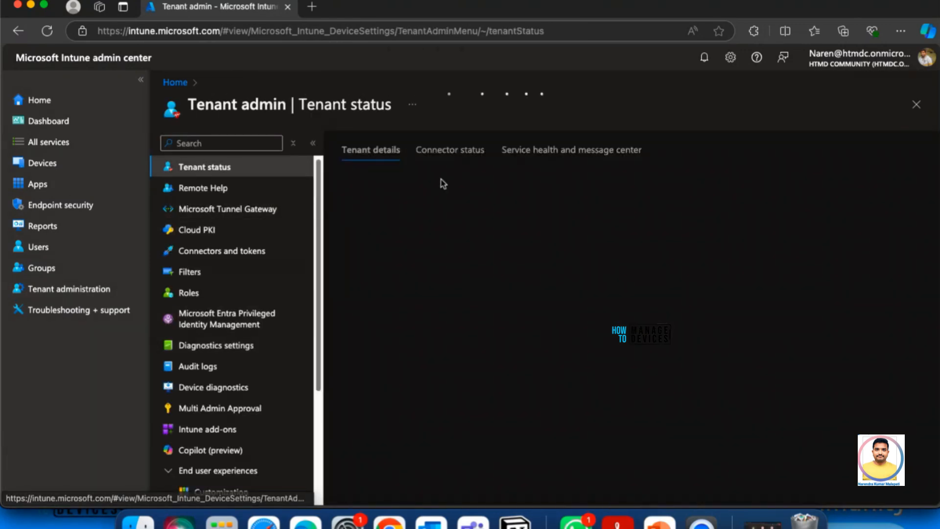
left_click(446, 151)
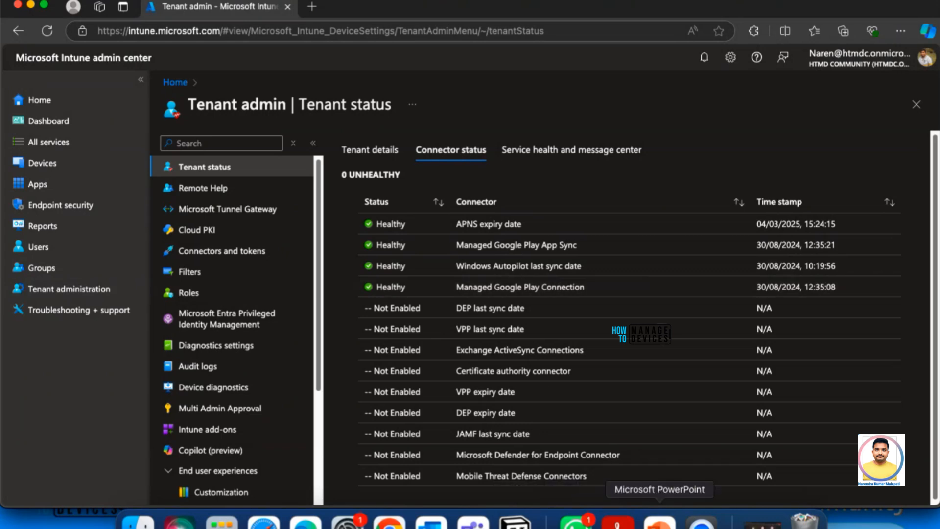
left_click(659, 519)
key("Right")
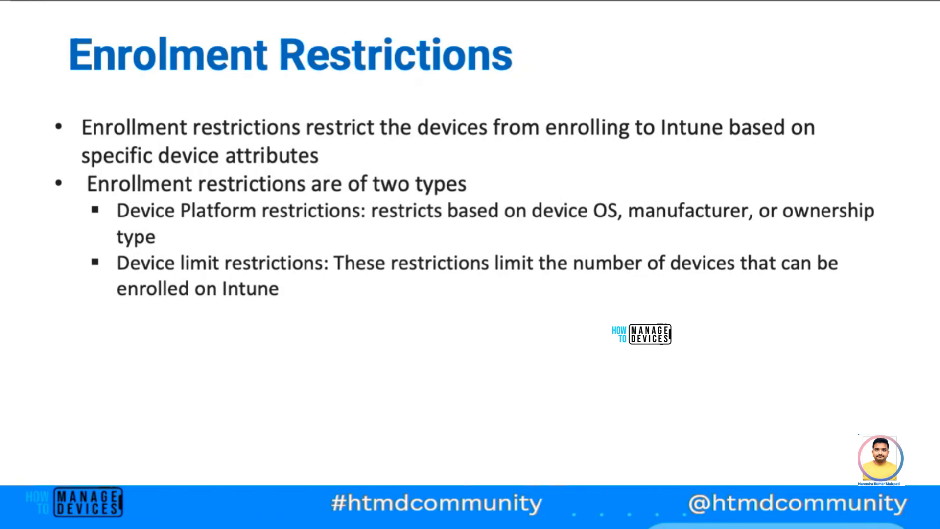
key("Right")
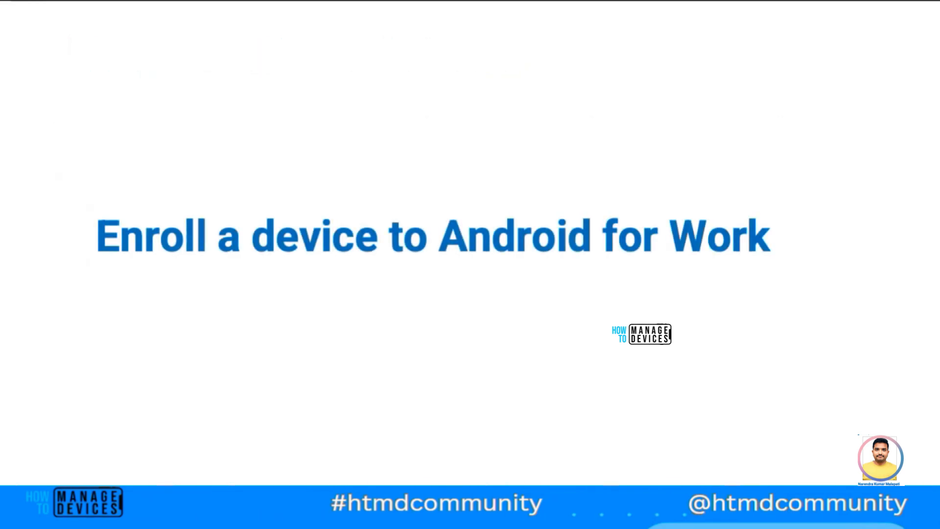
key("super+Tab")
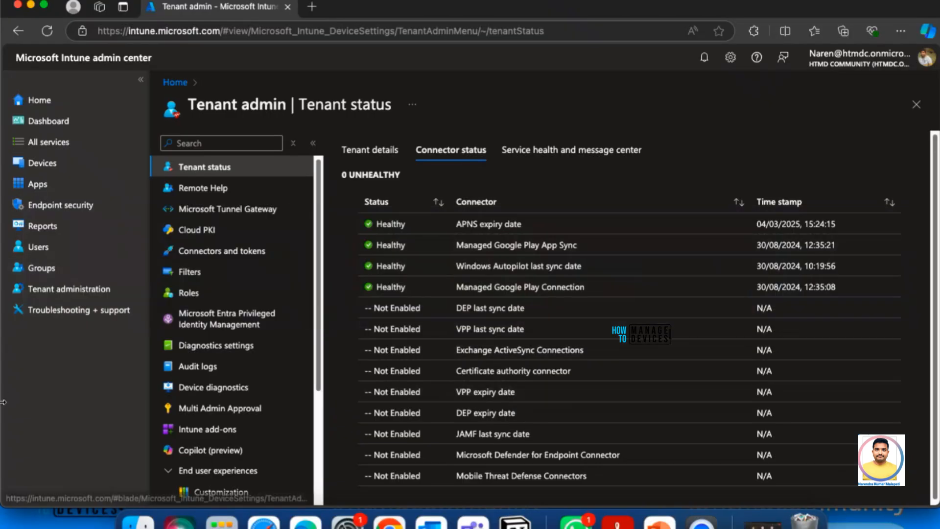
Open the device platform restriction option in the enrollment settings for Android devices
left_click(39, 163)
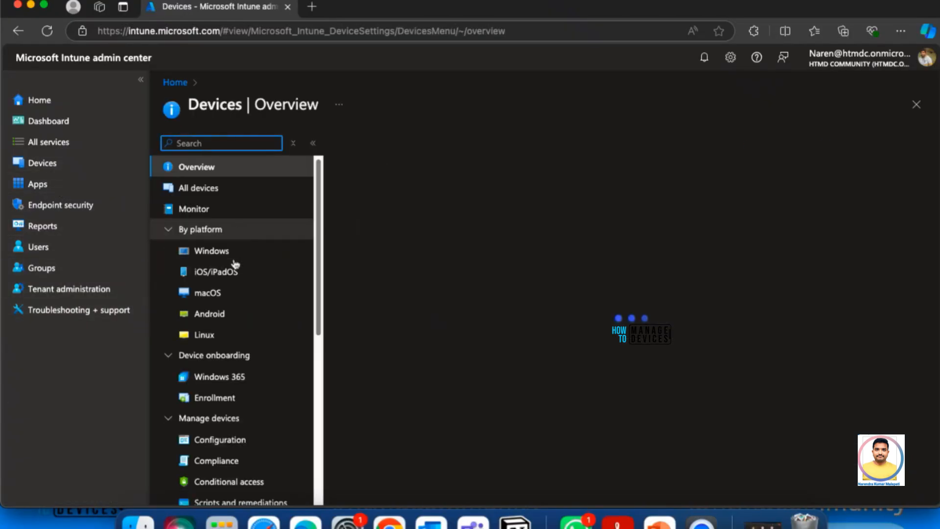
left_click(222, 314)
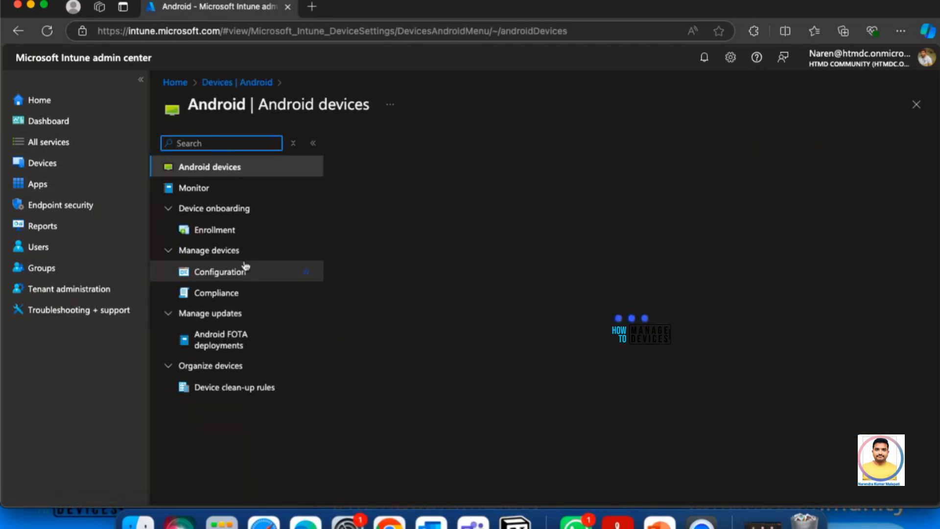
left_click(217, 238)
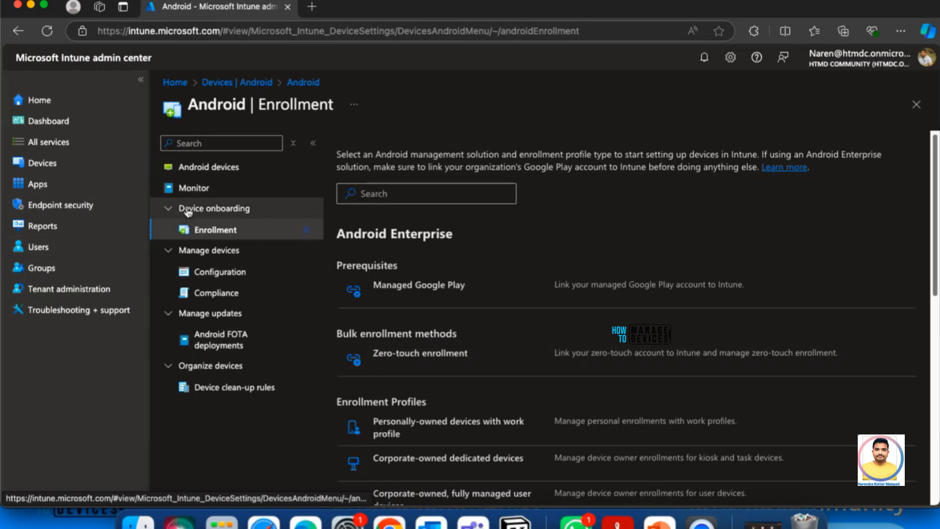
scroll(473, 380, "down", 9)
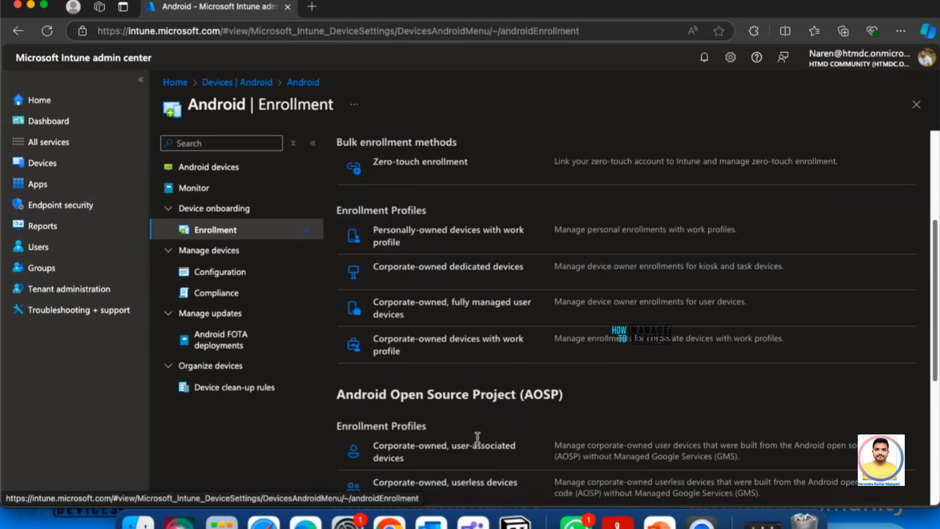
scroll(506, 453, "down", 1)
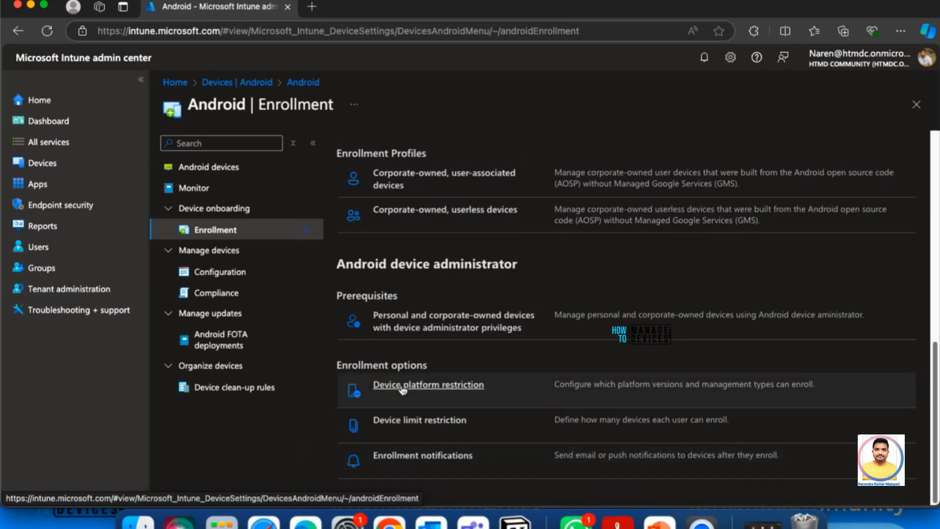
left_click(426, 384)
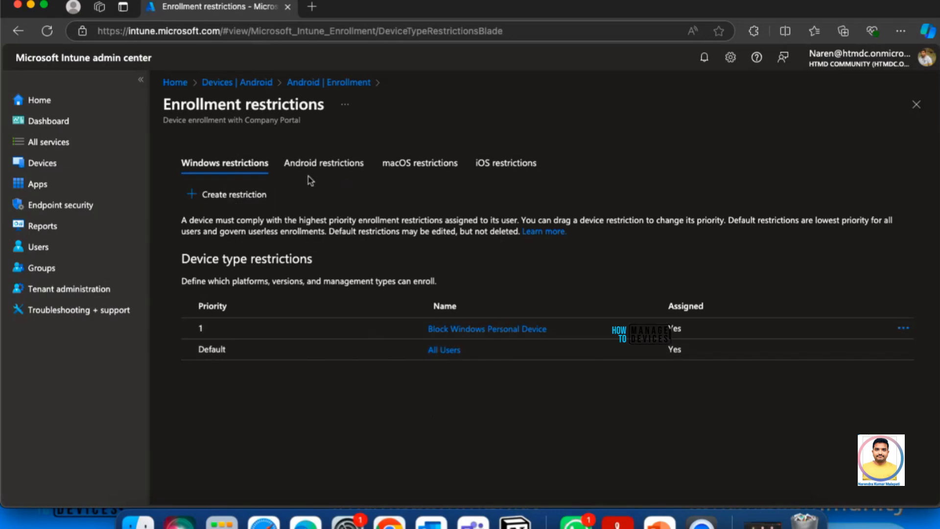
Start an Android device type restriction named Demo_3008 without a description and continue to the platform settings
left_click(313, 167)
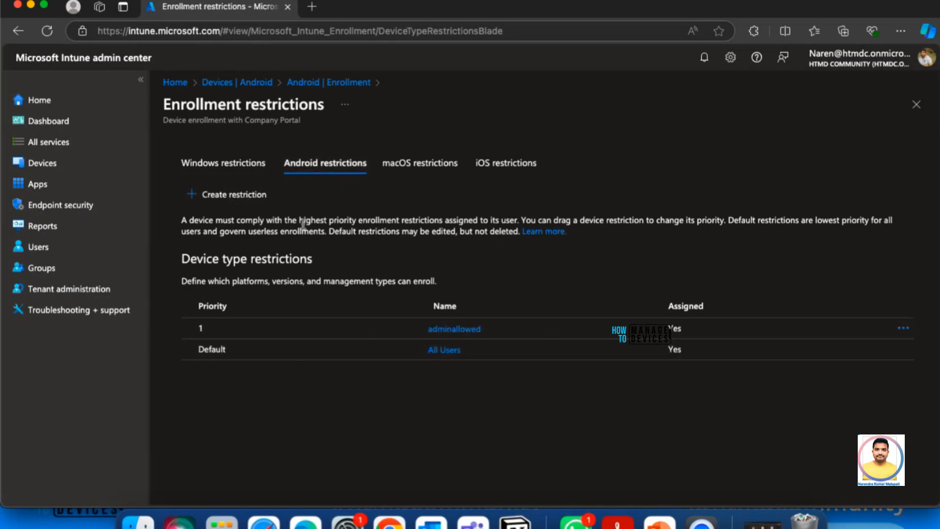
left_click(219, 204)
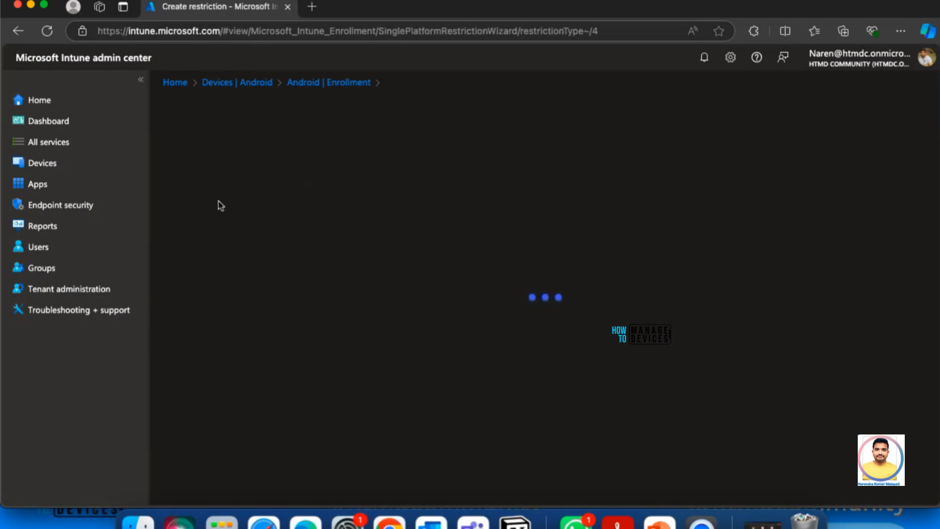
left_click(394, 185)
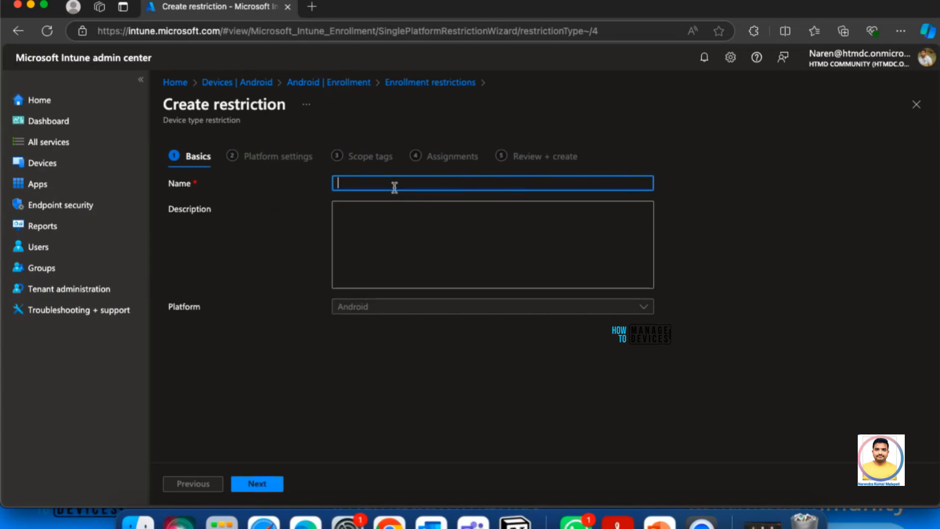
type("Demo_3008")
left_click(364, 226)
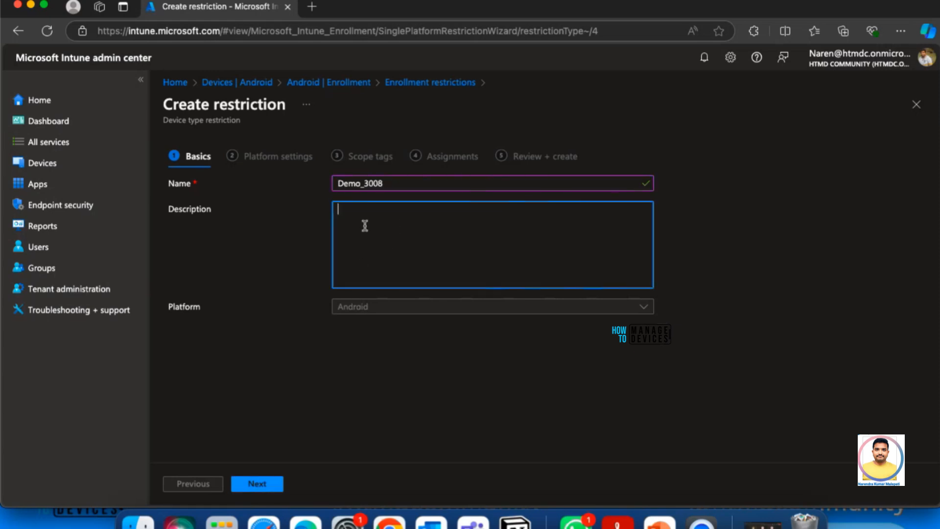
left_click(251, 490)
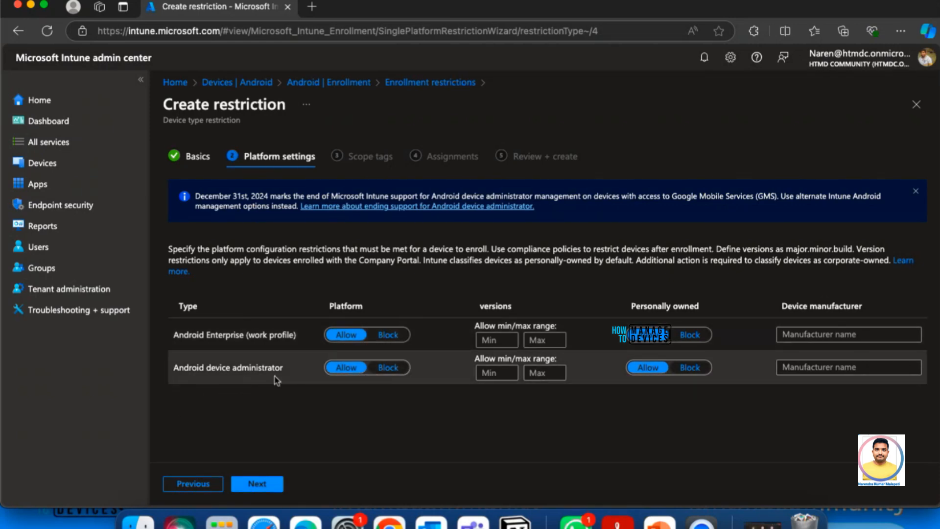
Block the Android device administrator platform and set the minimum version for Android Enterprise (work profile) to 12.0
left_click(394, 371)
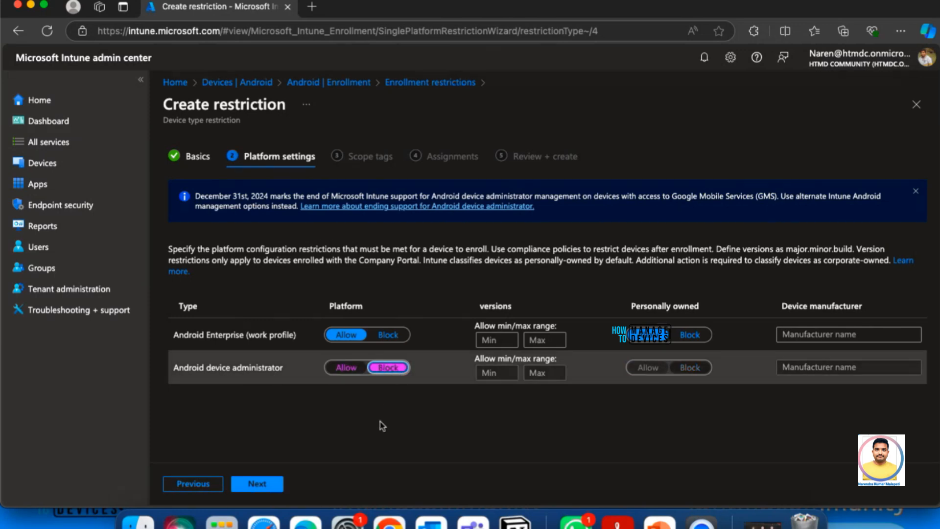
left_click(495, 340)
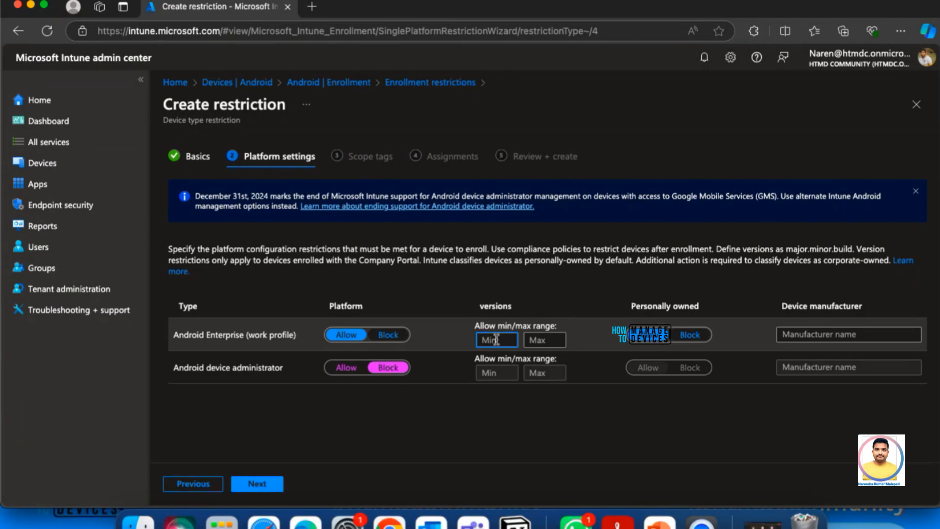
type("12.0")
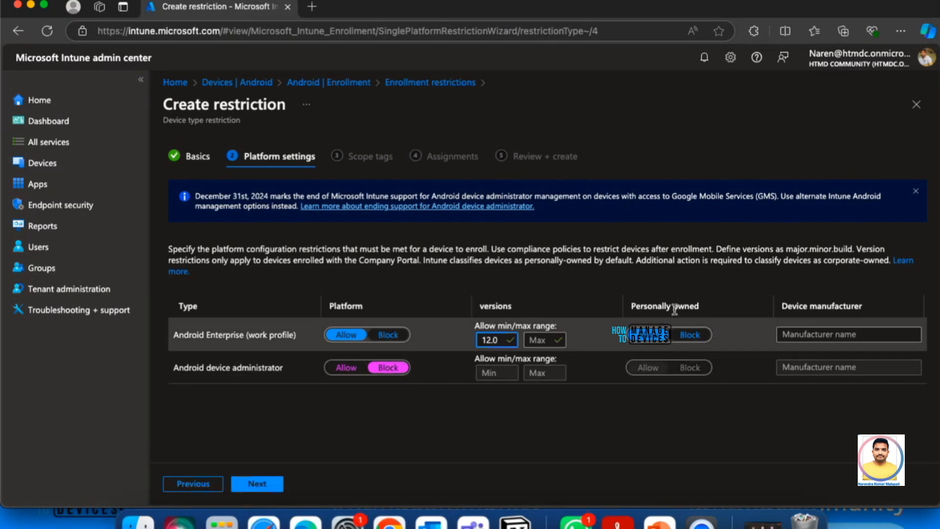
Try blocking personally owned devices for Android Enterprise (work profile), returning the setting to Allow
left_click(695, 336)
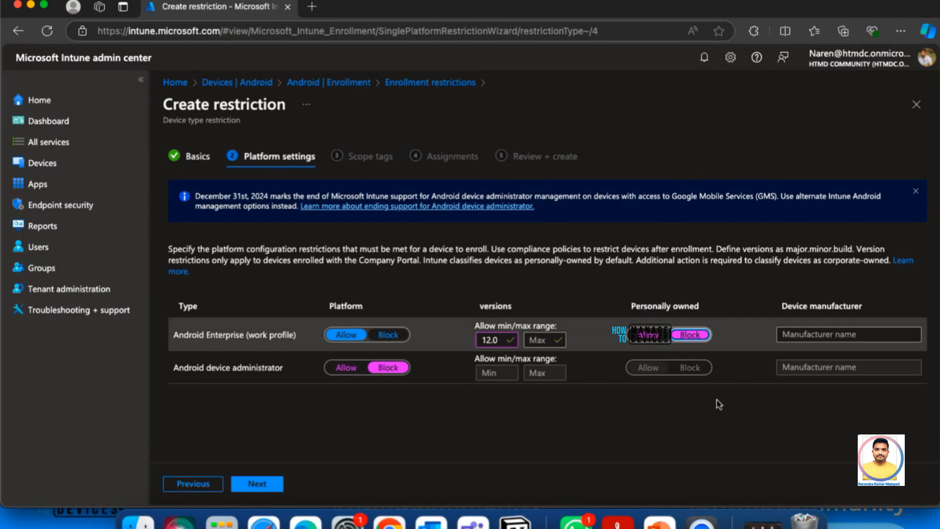
left_click(655, 338)
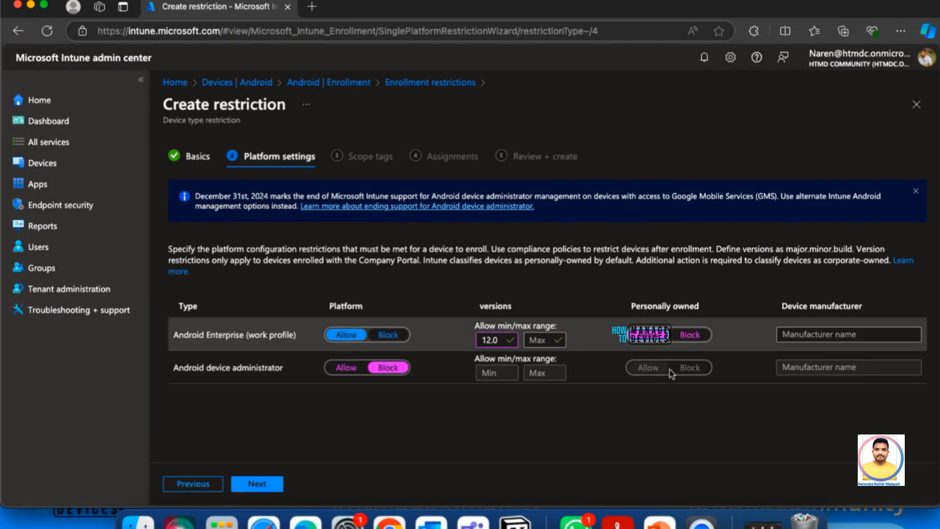
left_click(690, 335)
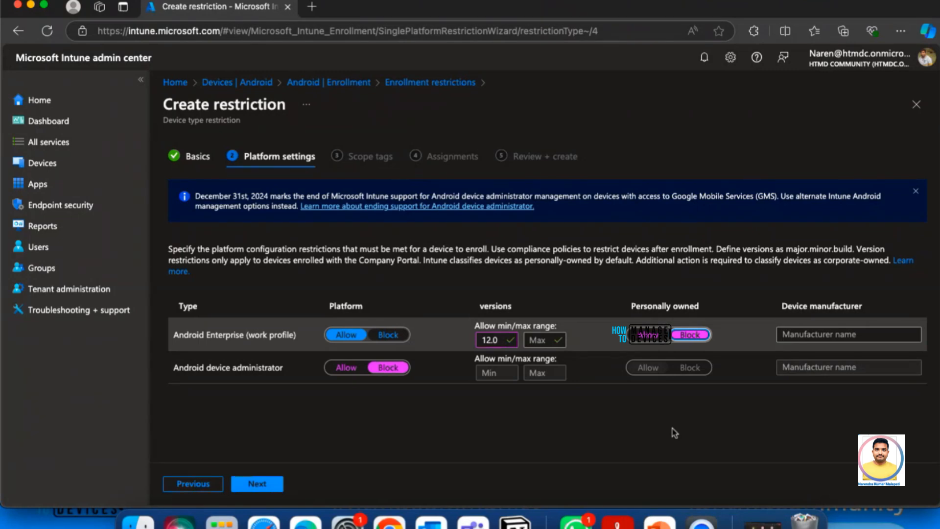
left_click(654, 338)
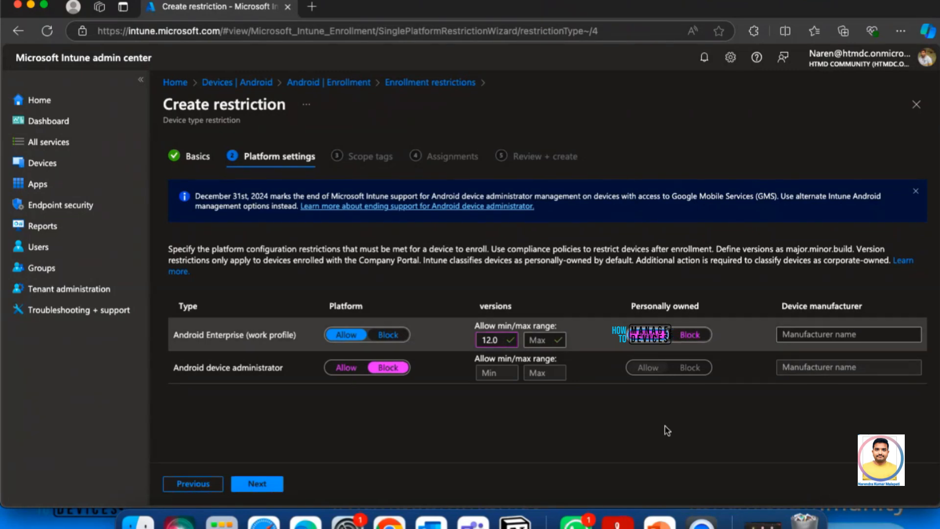
Leave the device manufacturer blank and keep the Default scope tag, continuing to the assignments
left_click(826, 335)
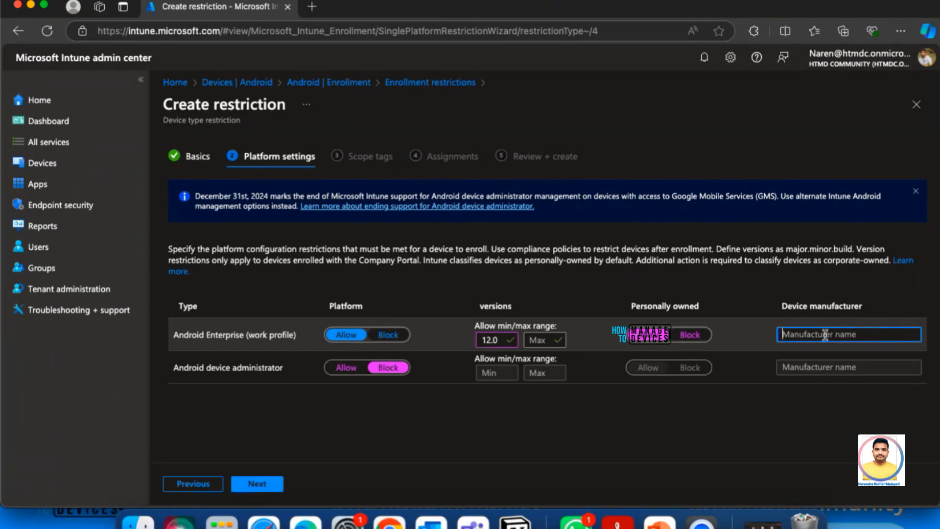
left_click(279, 485)
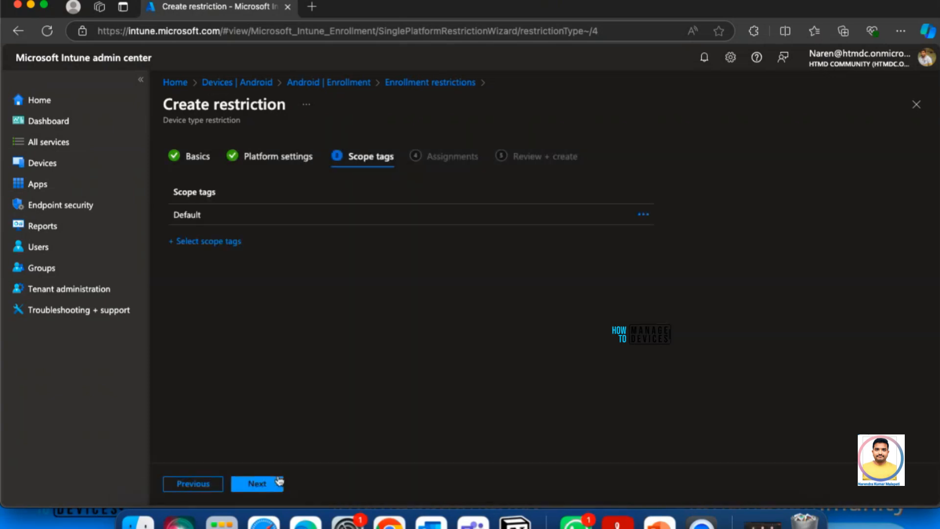
left_click(279, 482)
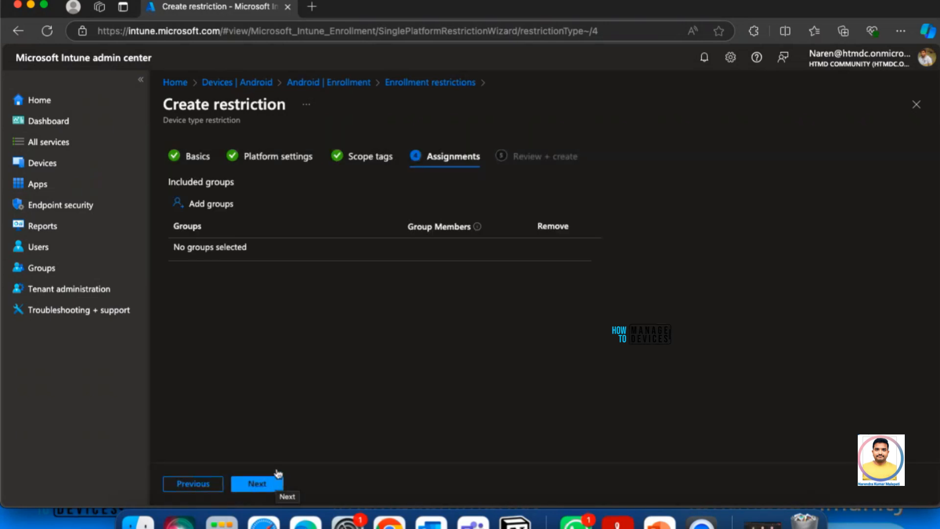
Add the existing enrolment group to the restriction's included groups
left_click(210, 204)
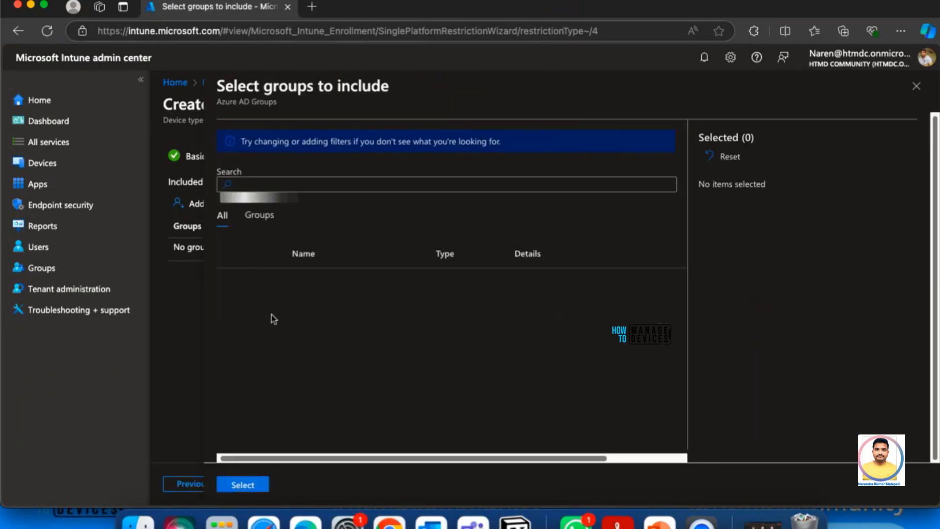
scroll(246, 382, "down", 5)
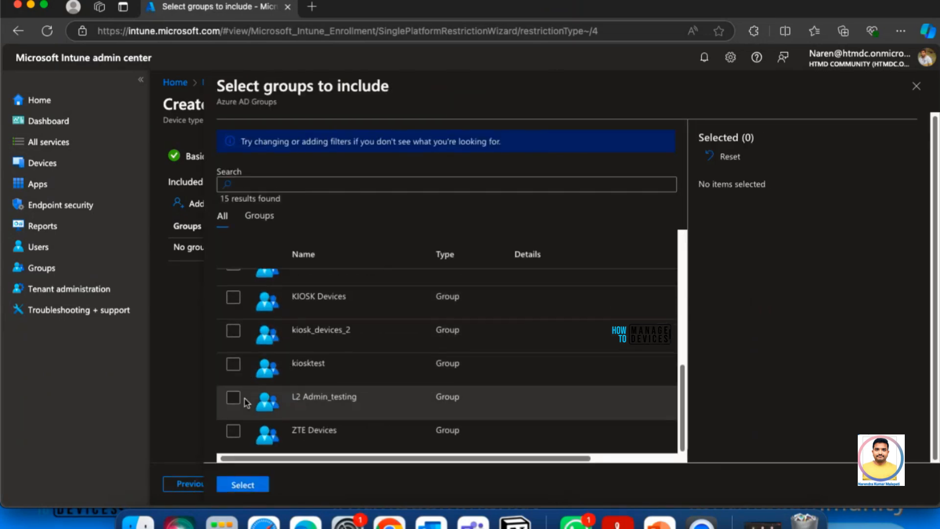
scroll(246, 412, "up", 5)
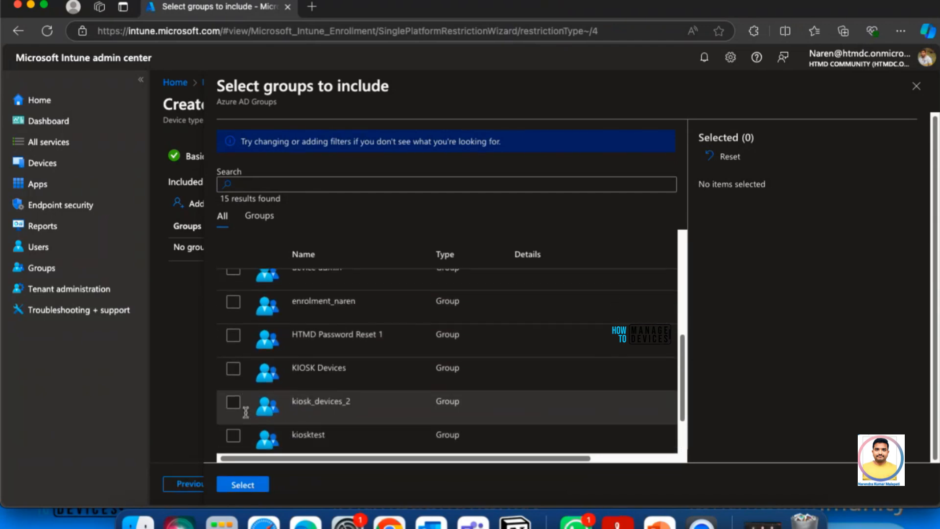
scroll(247, 416, "down", 3)
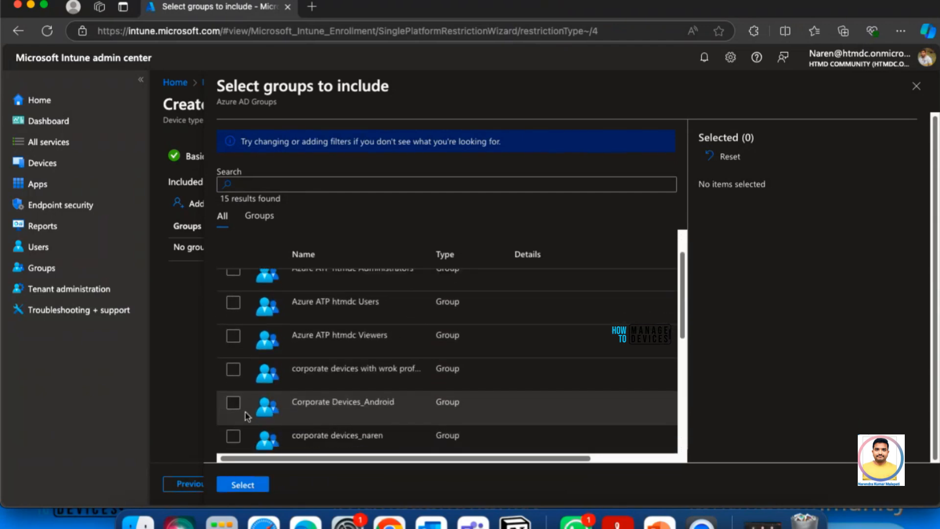
scroll(245, 414, "down", 1)
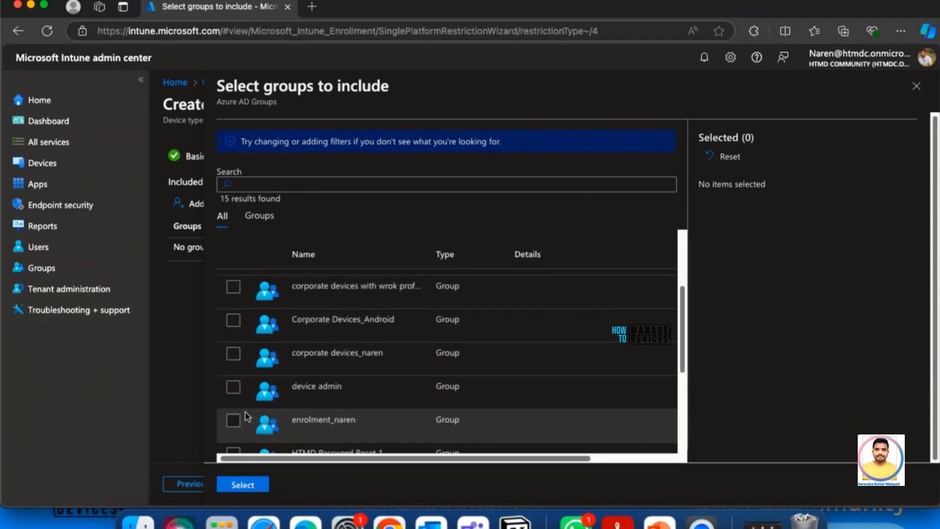
left_click(241, 419)
left_click(243, 485)
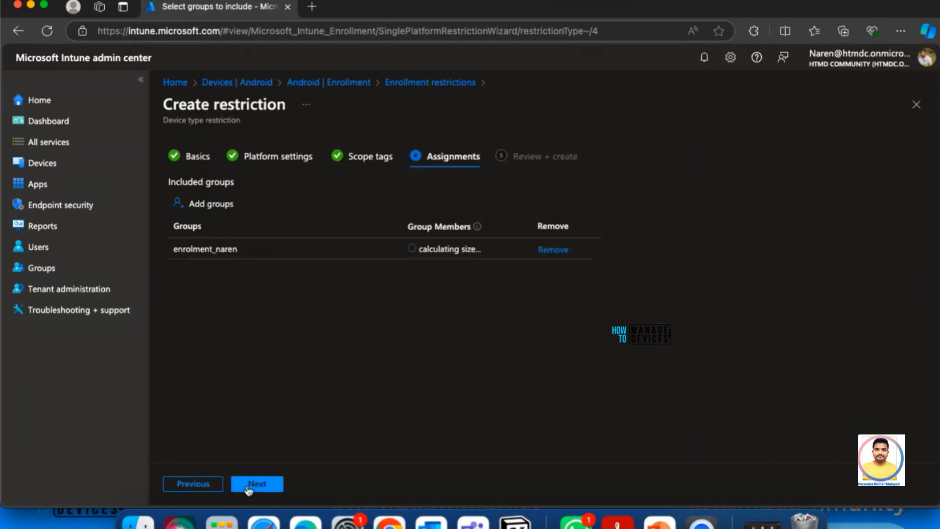
Review the summary of the Demo_3008 restriction and create it
left_click(249, 485)
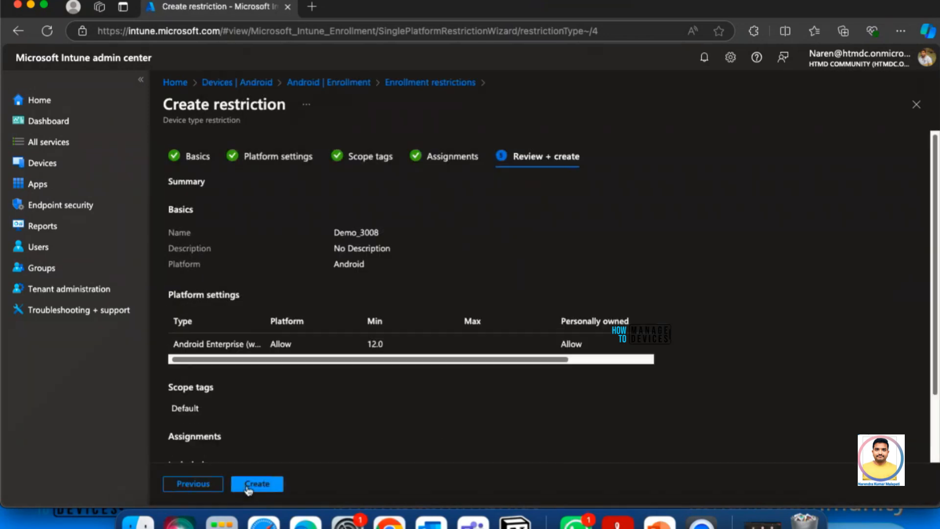
scroll(314, 394, "down", 2)
scroll(315, 394, "up", 2)
left_click(262, 483)
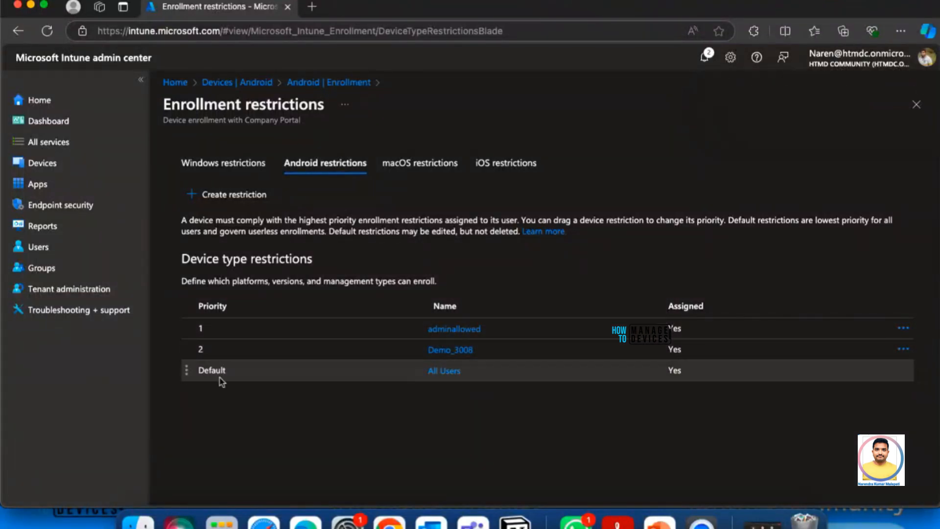
Review the properties of the default All Users restriction and return to the Android restrictions list
left_click(431, 375)
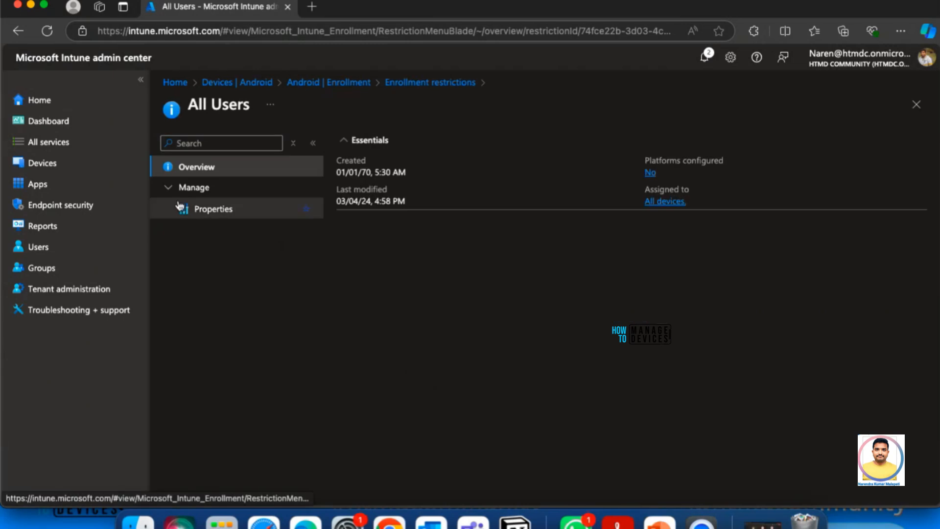
left_click(179, 207)
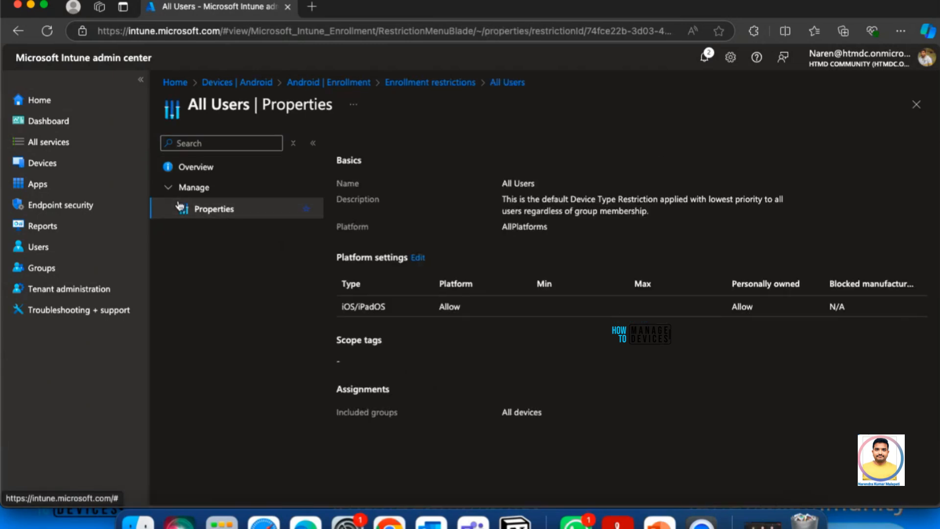
left_click(917, 104)
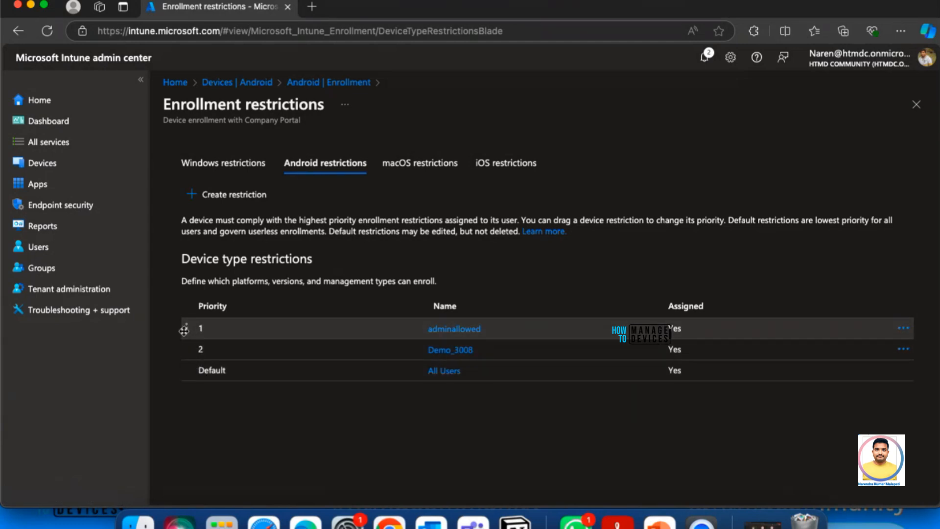
Move the adminallowed restriction below Demo_3008 in the priority order and leave the enrollment restrictions
left_click_drag(188, 329, 185, 349)
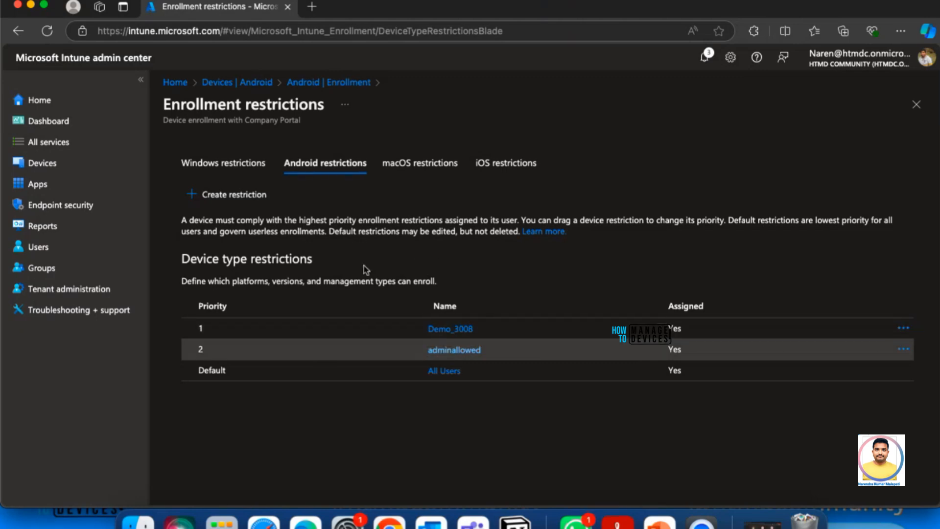
left_click(908, 110)
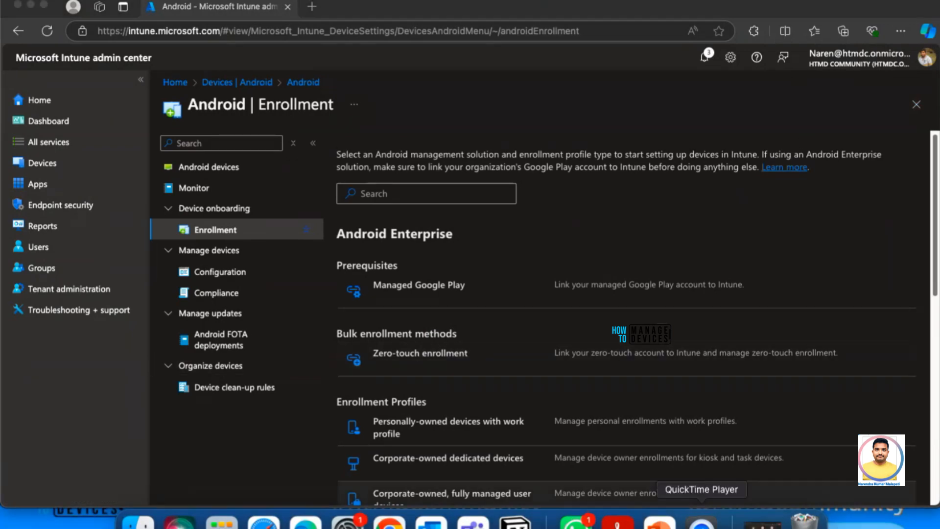
Switch to QuickTime Player, place the Company Portal recording over the browser, and play it through to the privacy information screen
left_click(701, 520)
left_click_drag(109, 10, 427, 38)
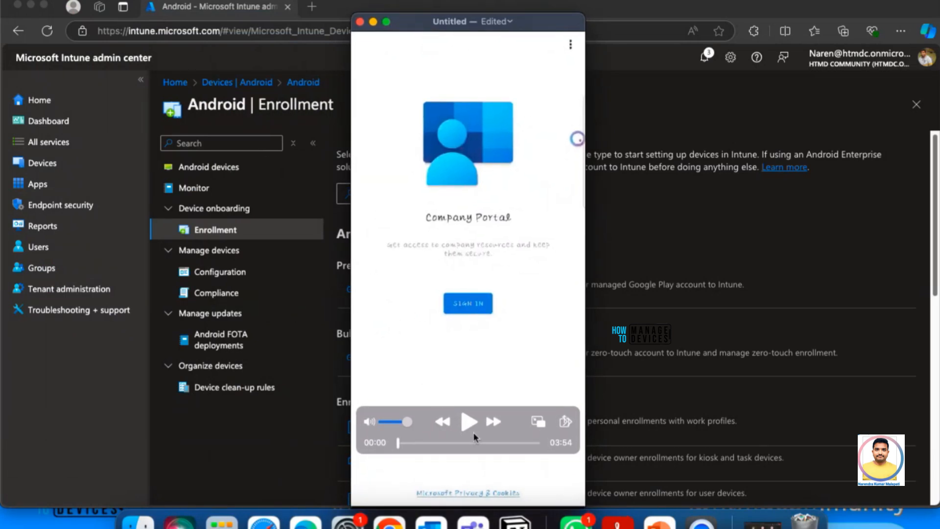
left_click(463, 423)
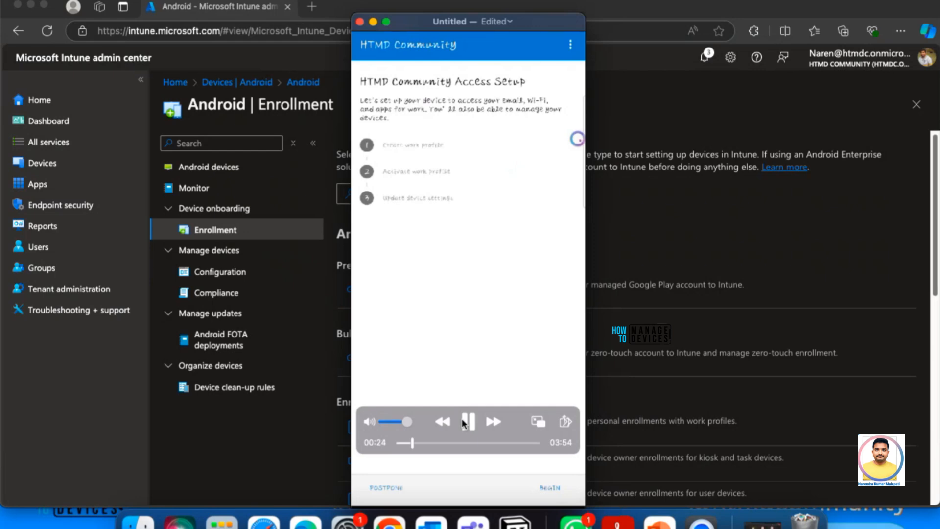
left_click(462, 423)
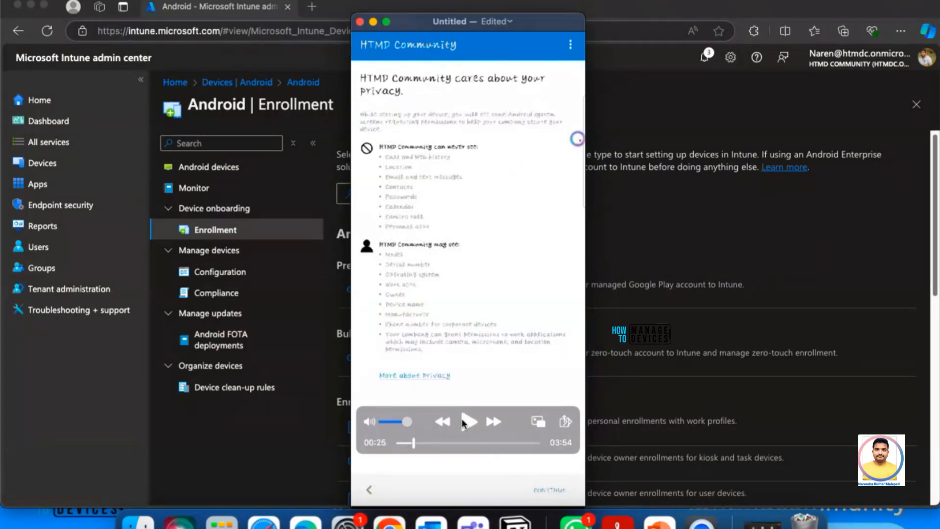
Rewind the recording, pause it on the HTMD Community Access Setup screen, and reposition the player window
left_click(442, 423)
left_click(465, 422)
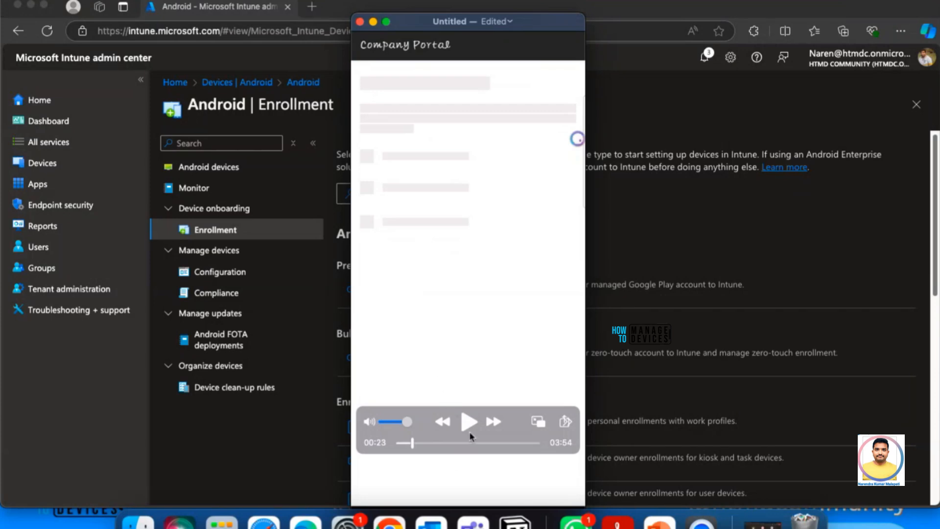
left_click(467, 428)
left_click(467, 429)
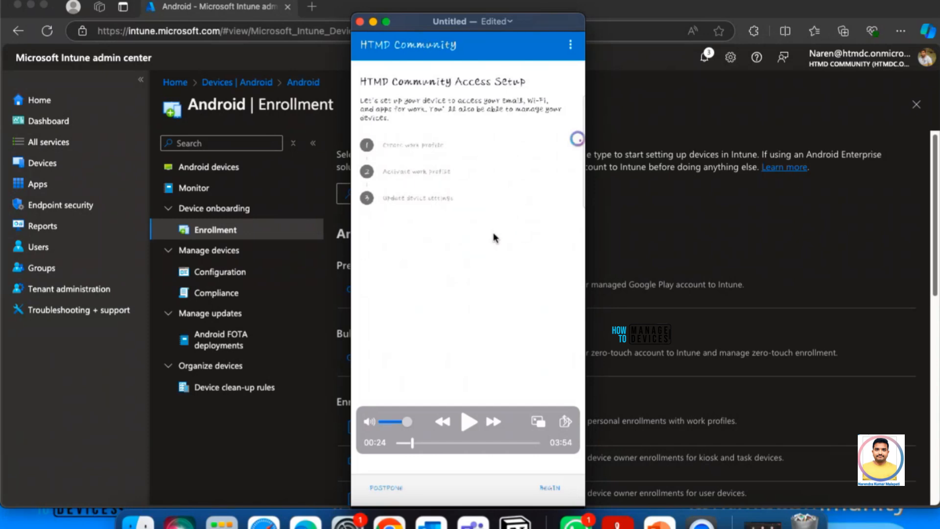
mouse_move(585, 13)
left_mouse_down()
mouse_move(596, 0)
mouse_move(585, 0)
left_mouse_up()
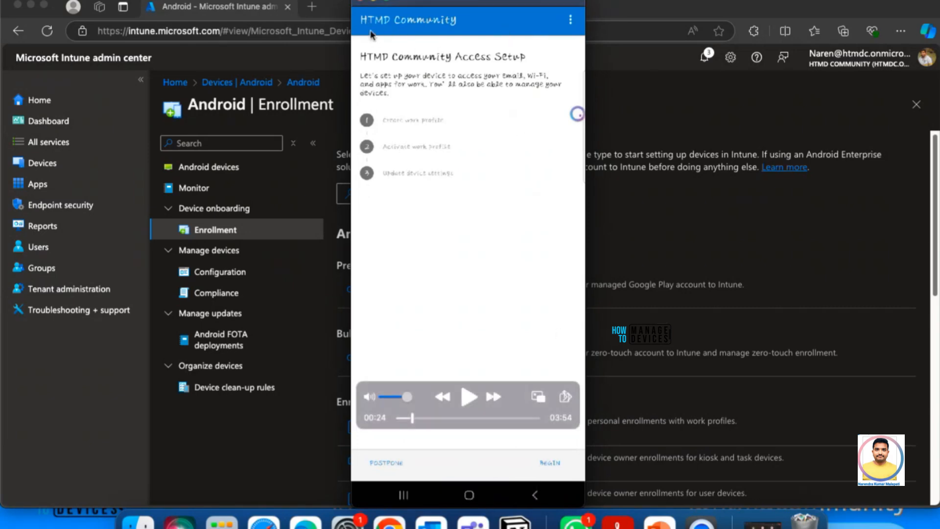
left_click_drag(370, 34, 338, 127)
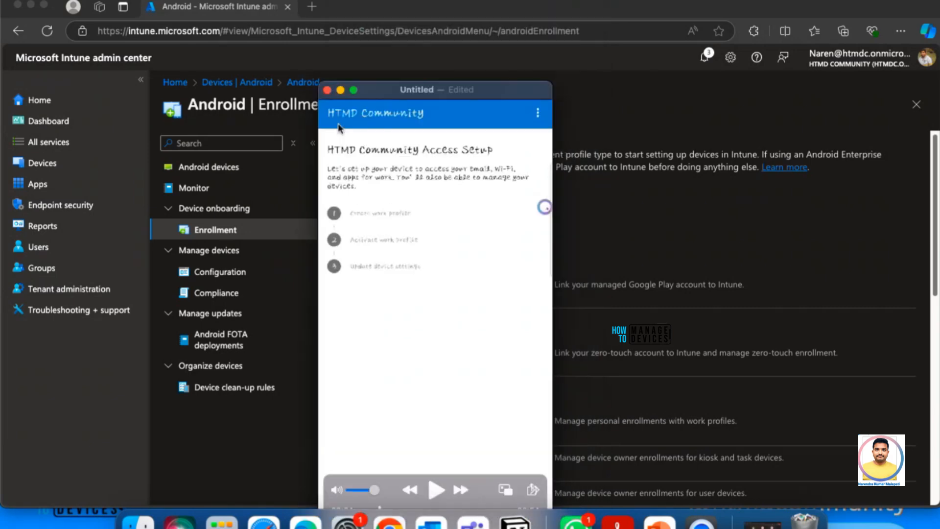
Show the recording full screen, play past the access setup screen and go back to pause on the HTMD Community privacy screen
left_click(353, 91)
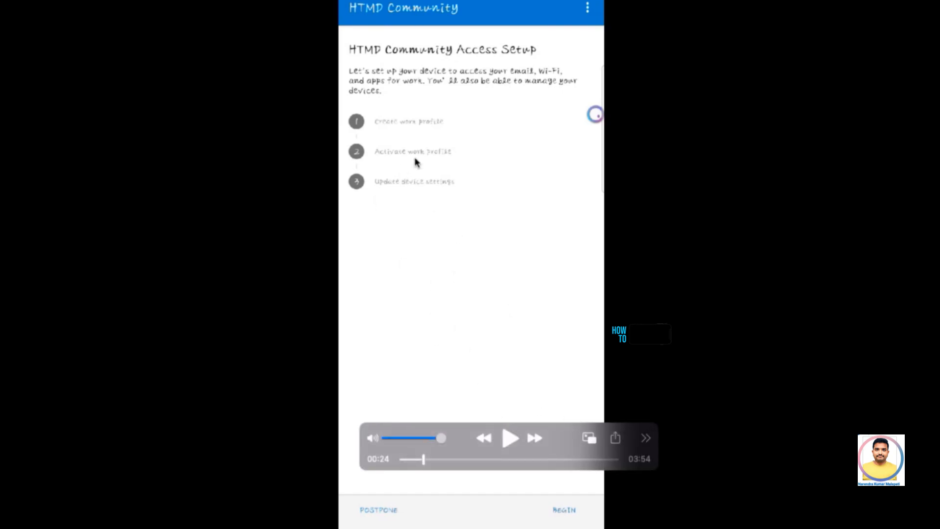
left_click(509, 439)
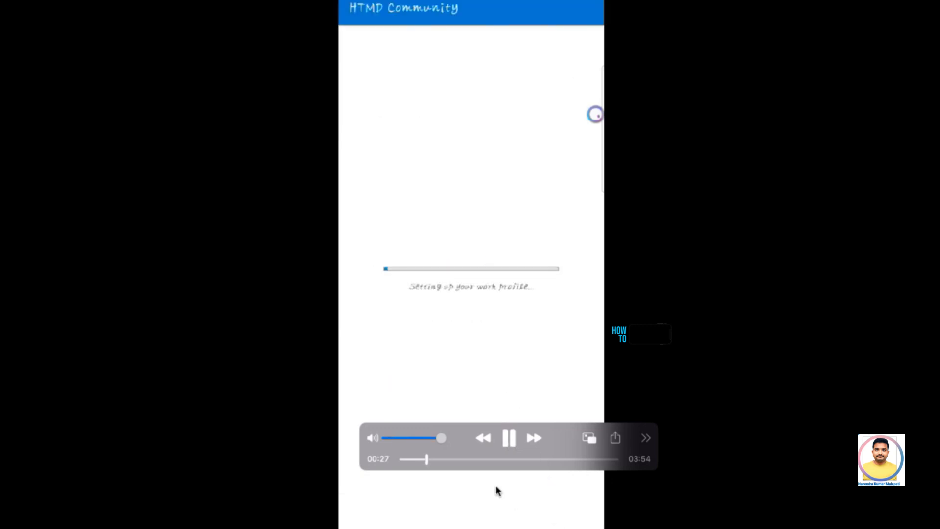
left_click(487, 439)
left_click(508, 439)
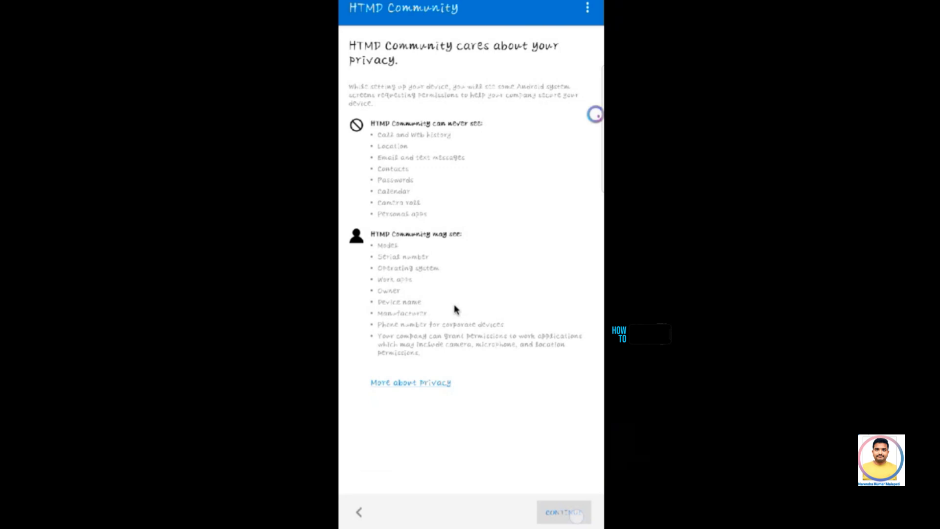
mouse_move(466, 345)
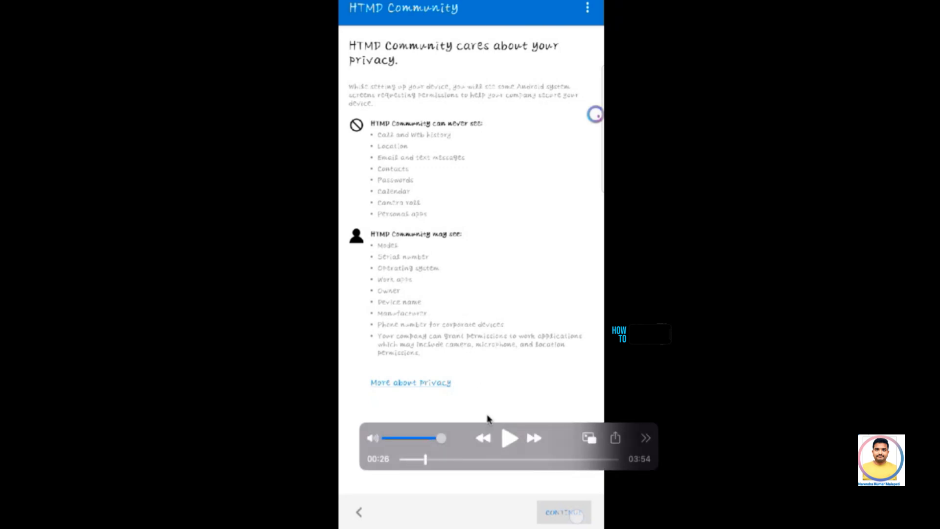
Play the work profile creation through the Company Portal loading screen and pause on the access setup checklist at about 01:16
left_click(508, 437)
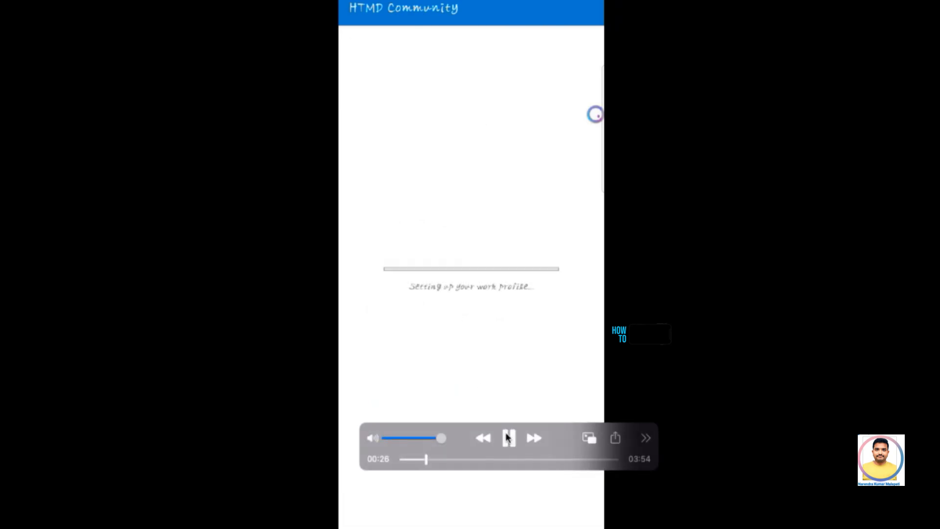
left_click(507, 436)
left_click(508, 436)
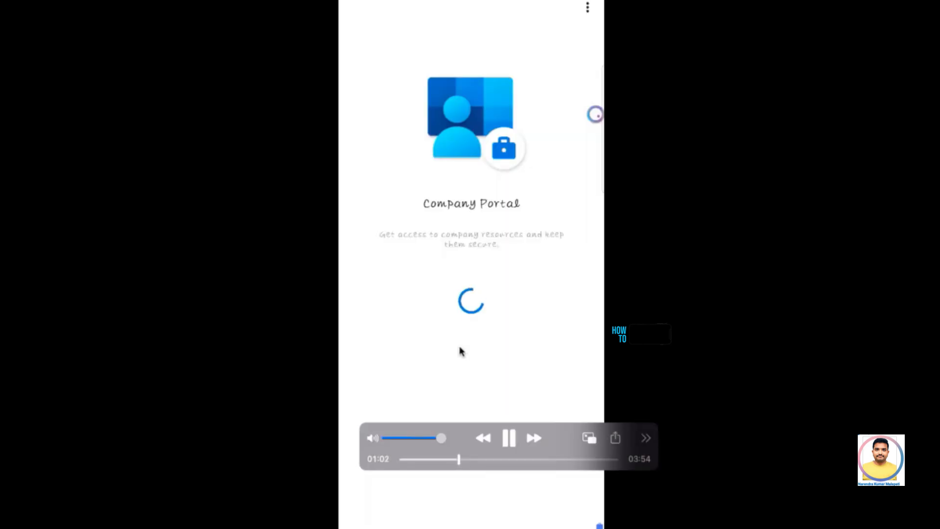
left_click(509, 438)
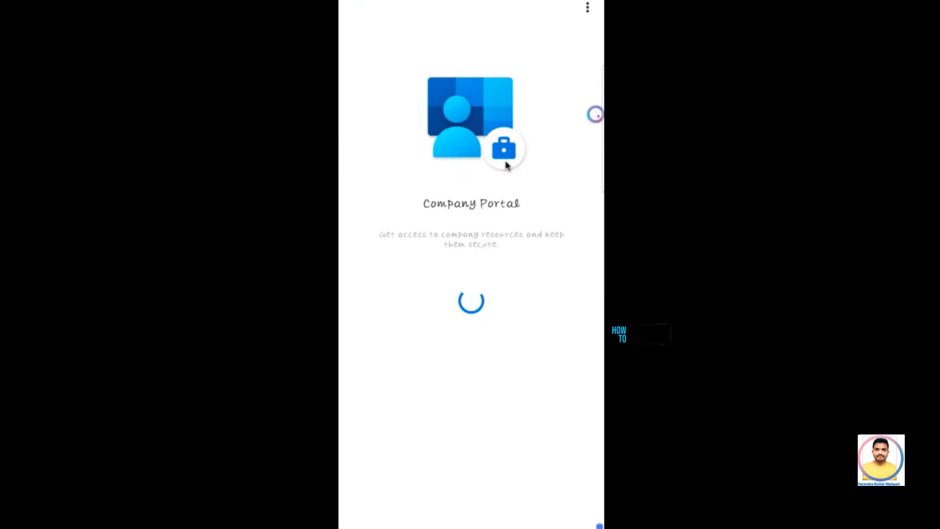
mouse_move(456, 182)
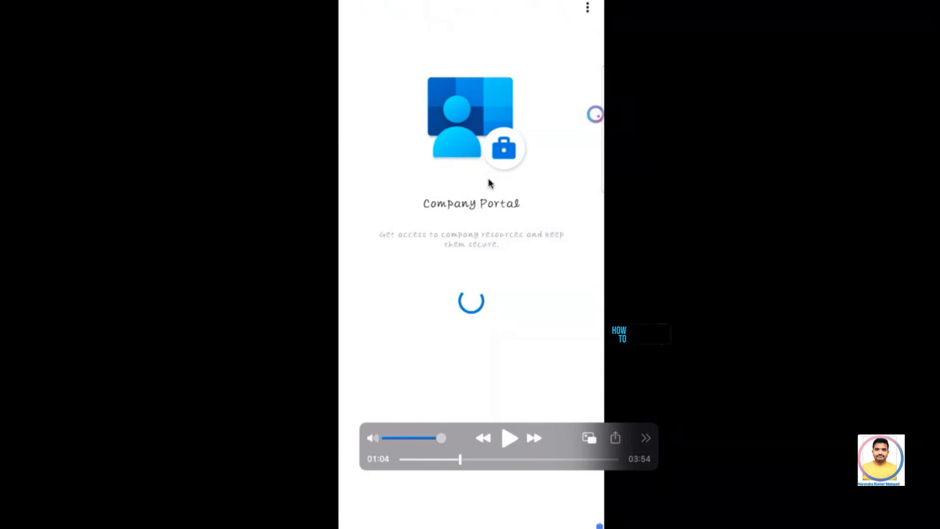
left_click(507, 439)
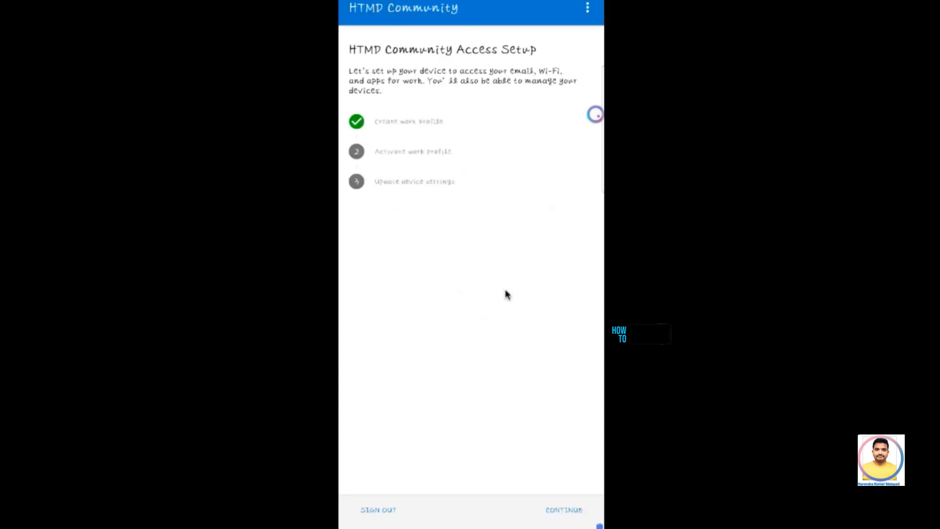
left_click(510, 437)
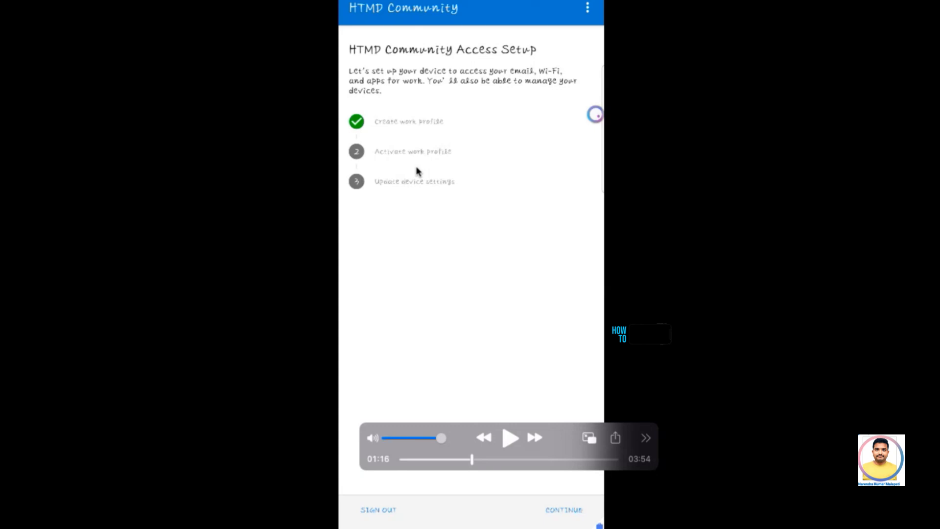
Play the device being added to Company Portal, skip ahead through the setup, and pause on the Device Registration checklist at about 02:23
left_click(509, 446)
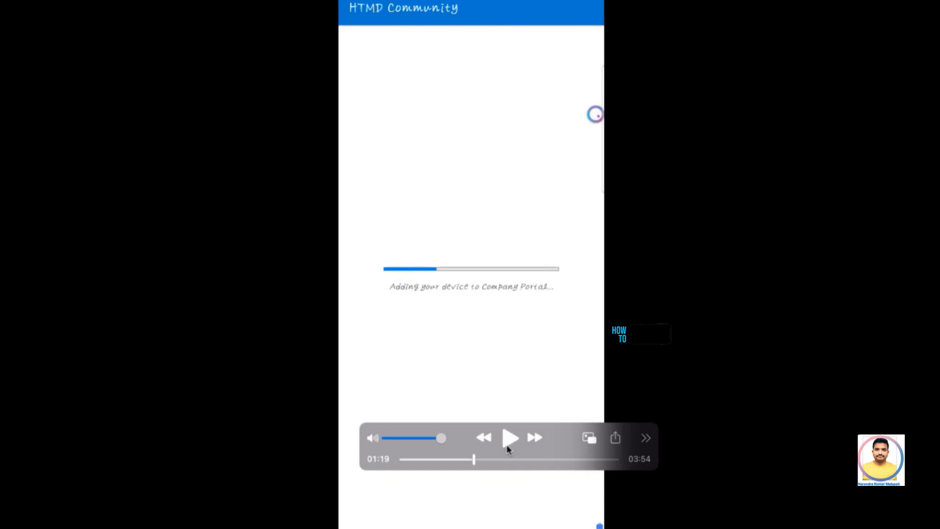
left_click(508, 446)
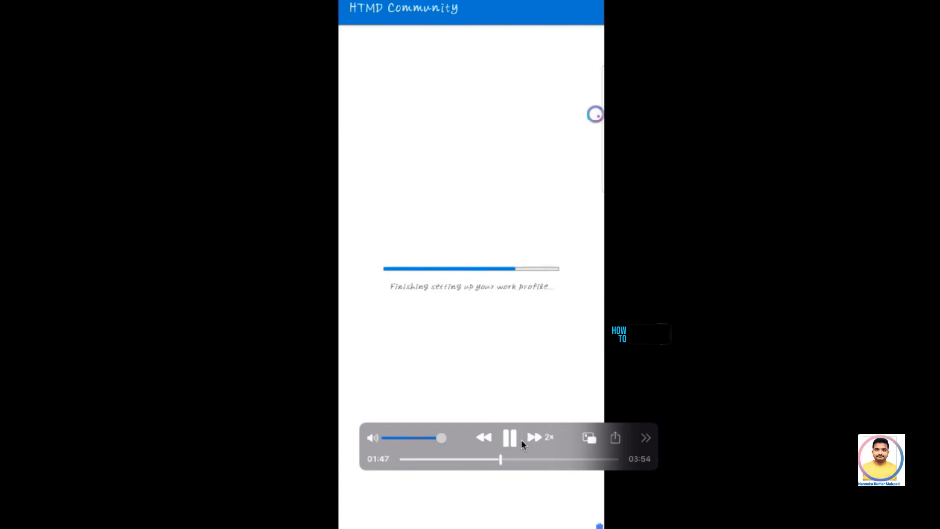
left_click(509, 438)
left_click(533, 459)
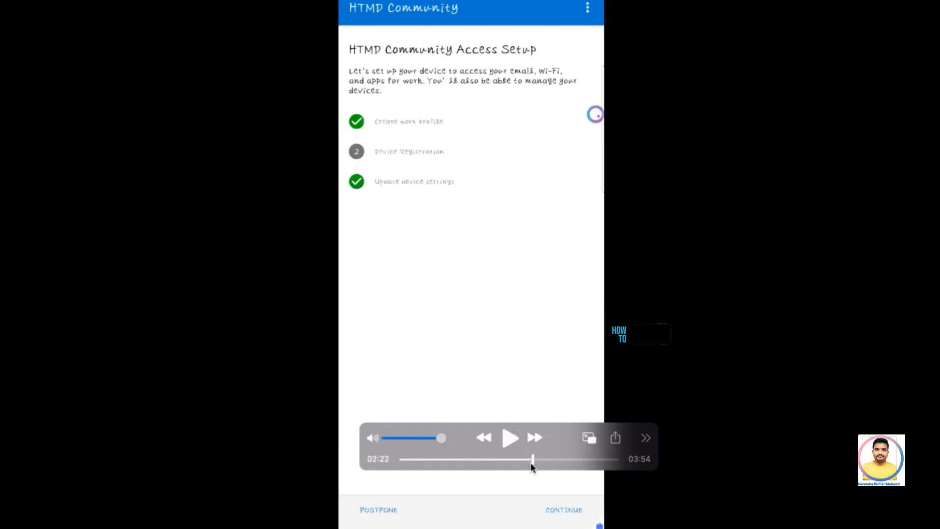
left_click(530, 459)
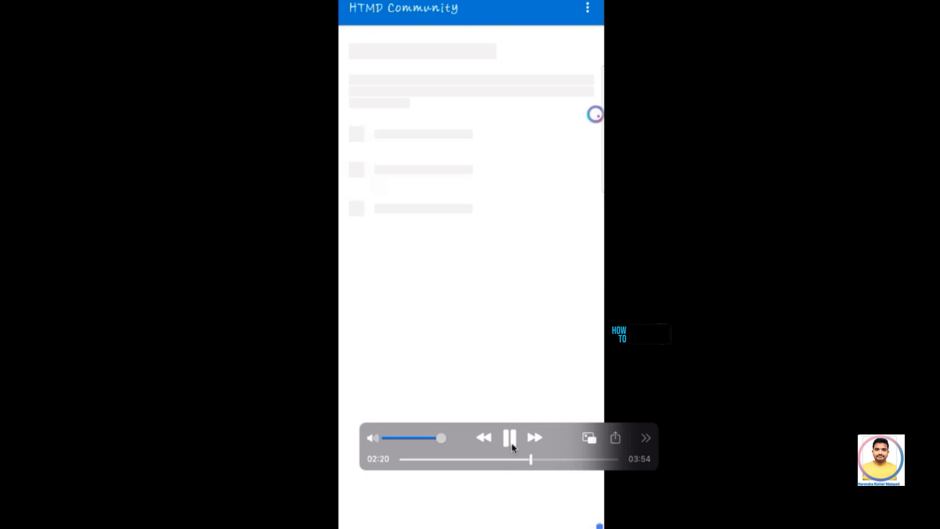
left_click(511, 447)
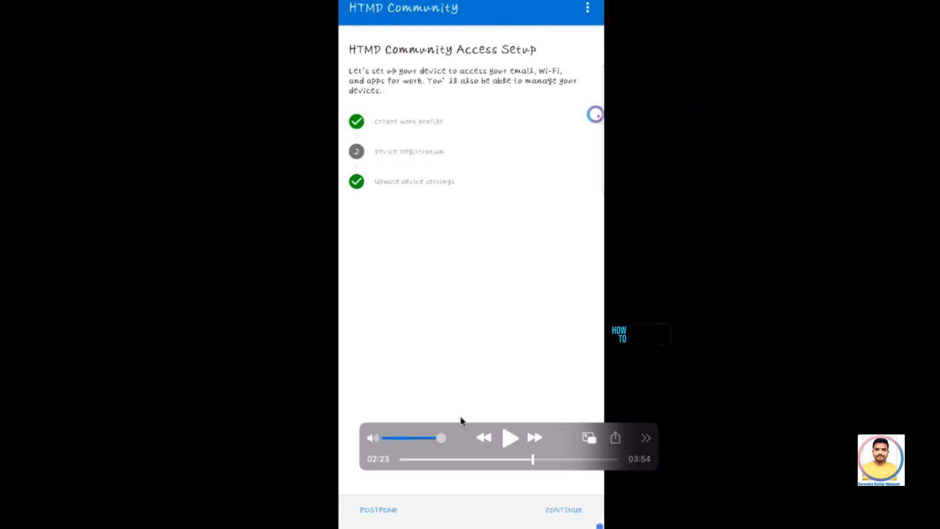
Play the device registration through and pause on the "You're all set!" screen
left_click(508, 437)
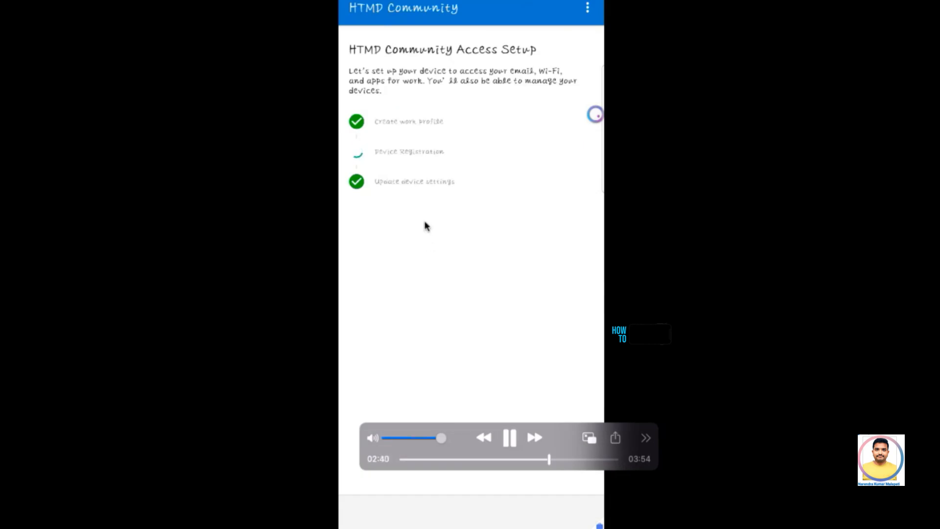
mouse_move(515, 444)
left_click(512, 443)
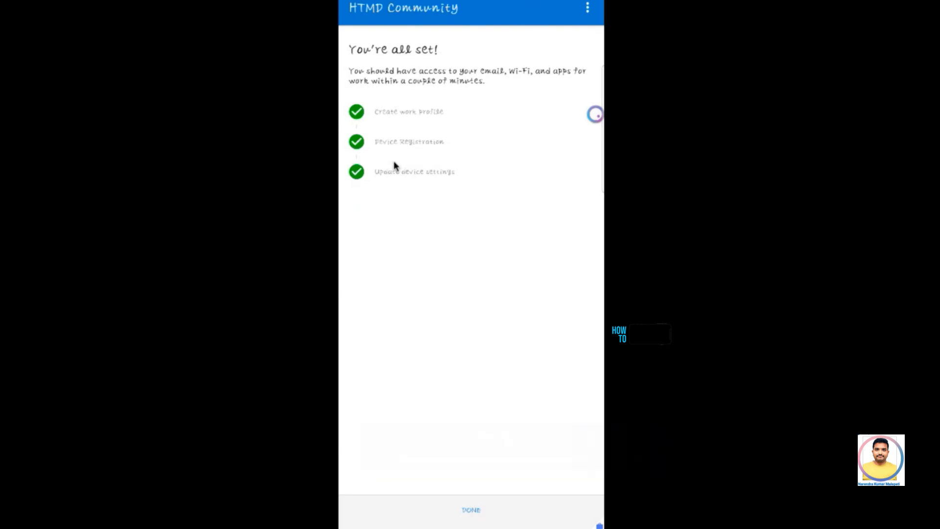
mouse_move(431, 262)
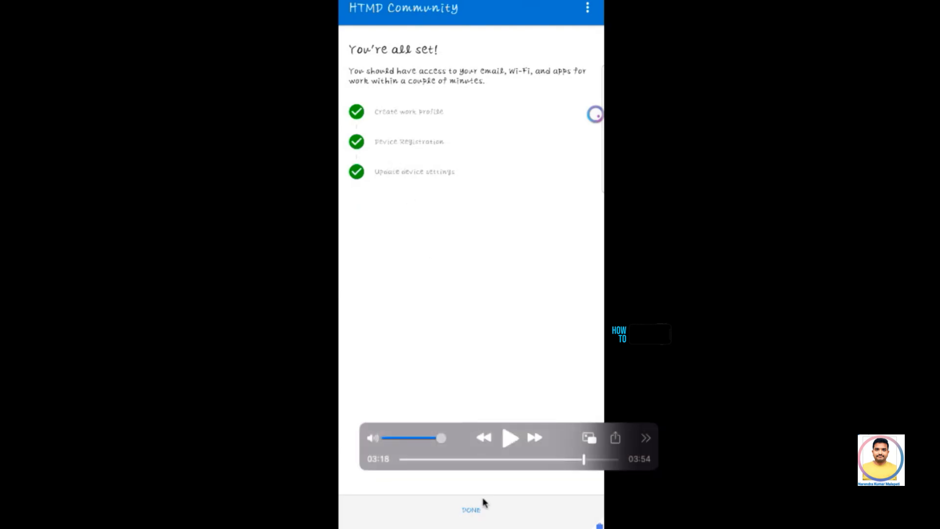
Play on to review the "Your new work setup" screen, and continue to the Company Portal device list, pausing at about 03:46
left_click(507, 442)
left_click(510, 440)
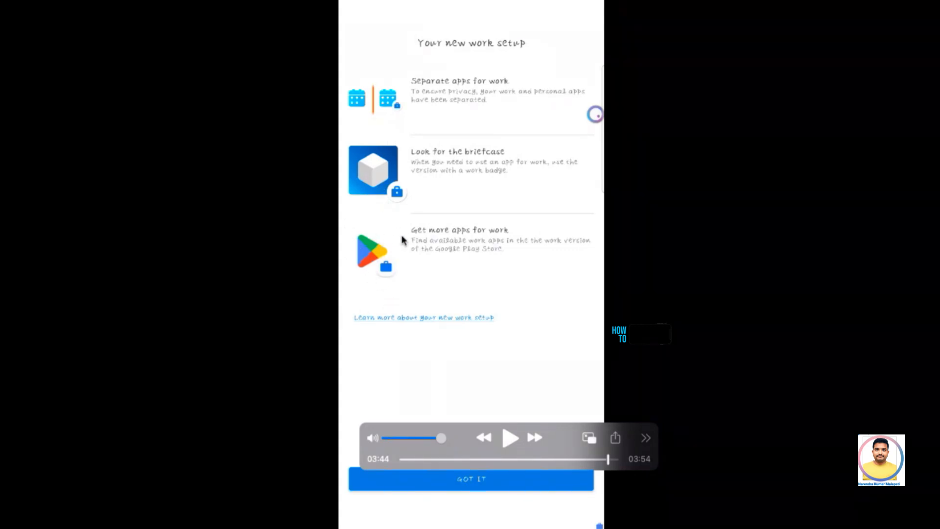
left_click(512, 439)
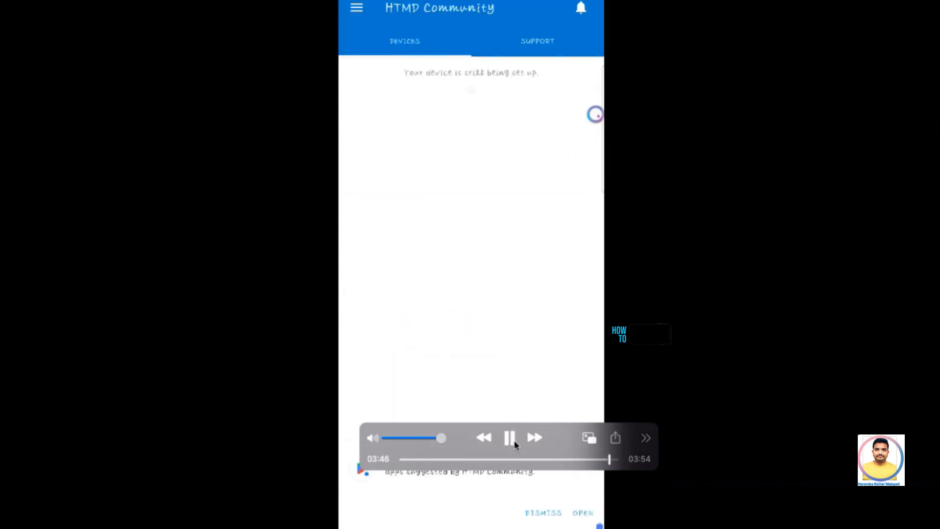
left_click(515, 444)
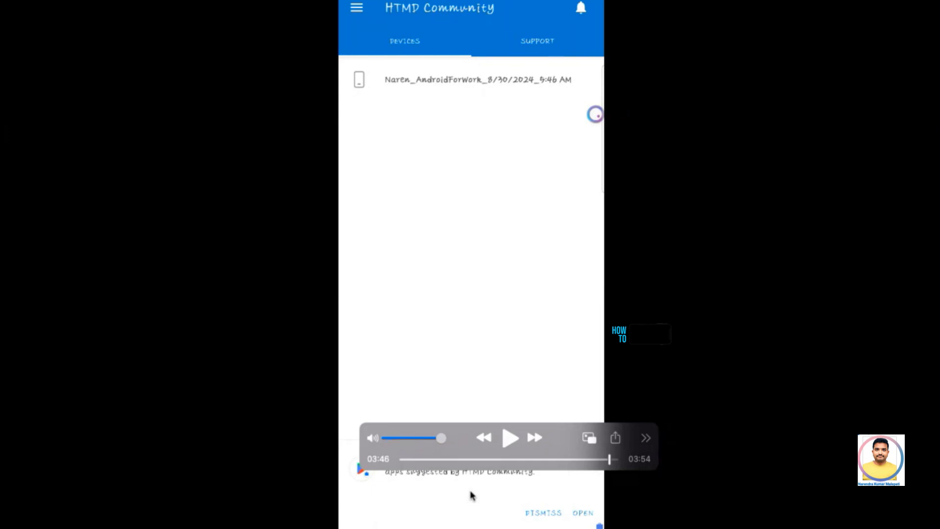
Review the enrolled phone's Device Details screen by rewinding to it, and play on to pause on the work Google Play screen
left_click(510, 438)
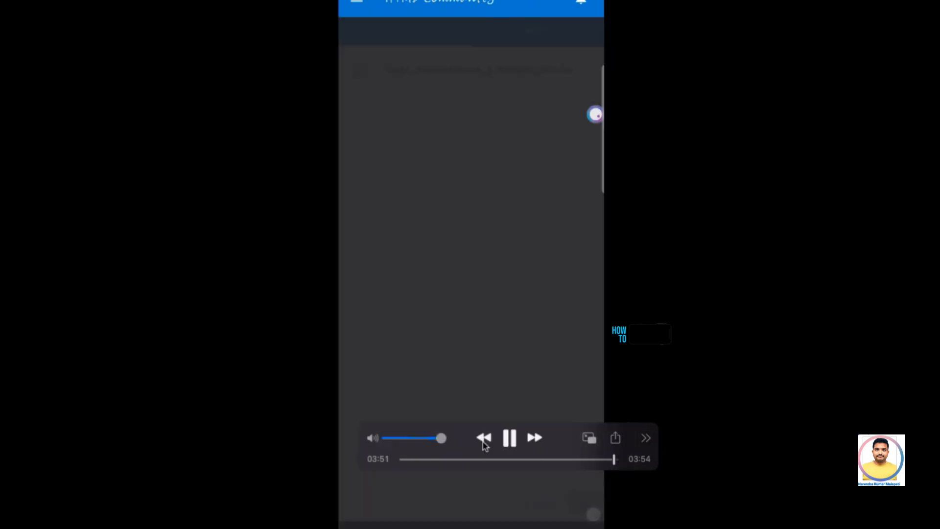
left_click(484, 440)
left_click(510, 438)
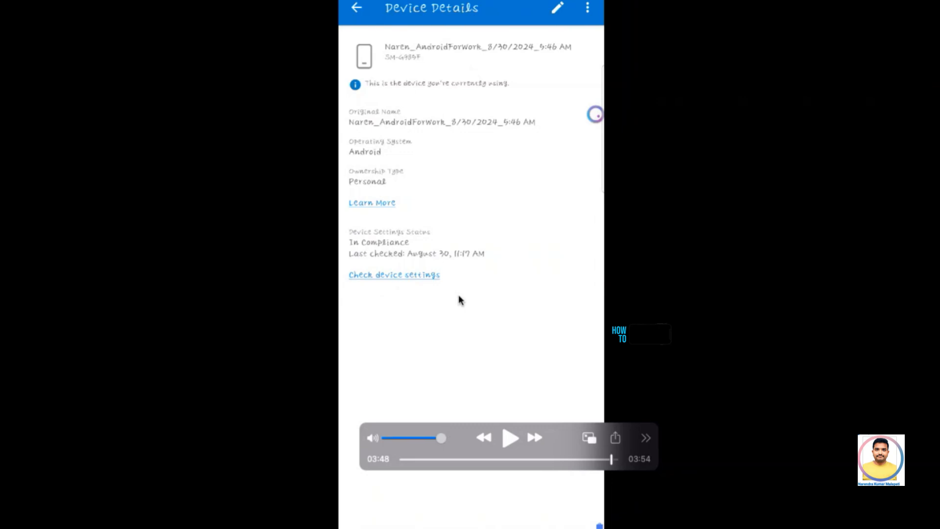
left_click(510, 437)
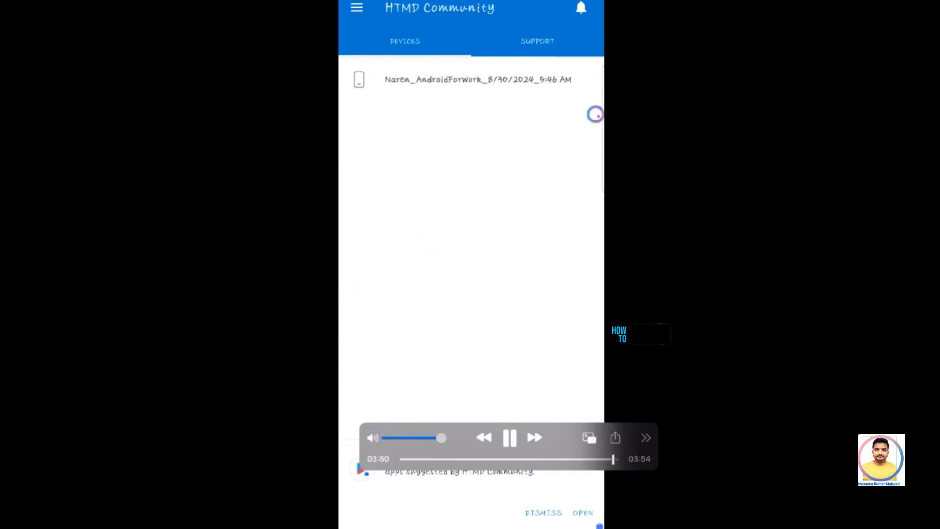
left_click(510, 437)
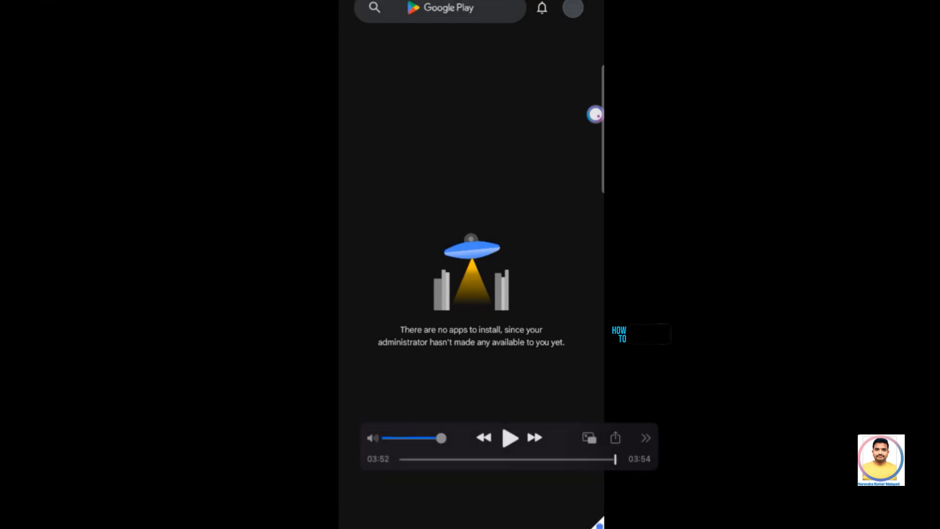
Exit full screen, play the recording to its end and close it to return to the Intune admin center
left_click(36, 0)
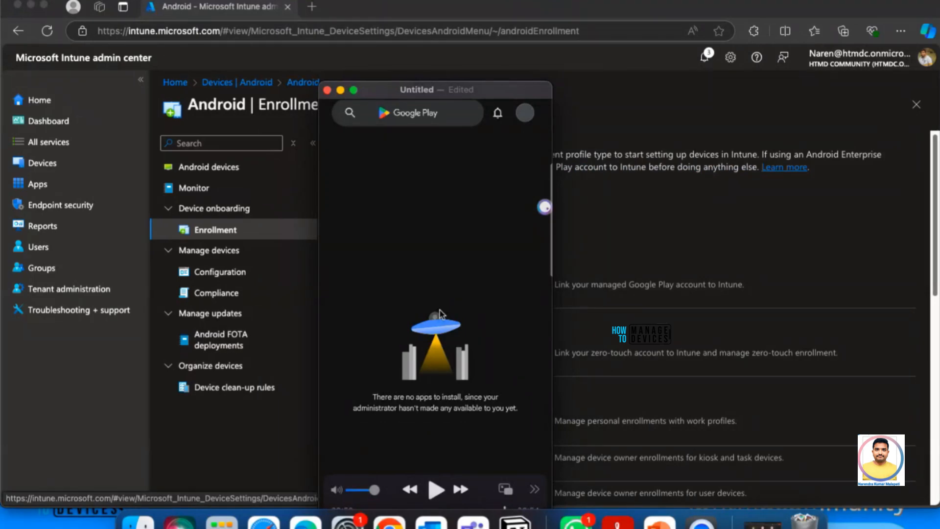
left_click(434, 488)
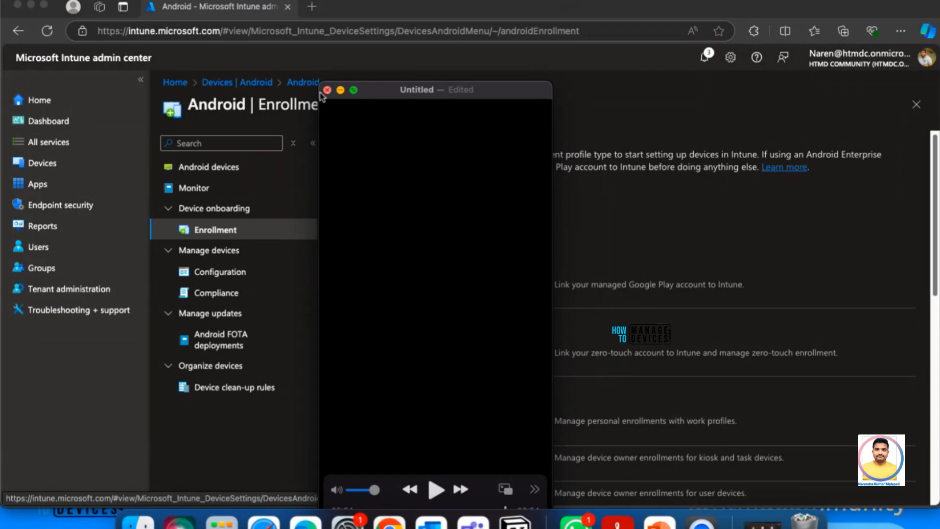
left_click(327, 89)
left_click(455, 454)
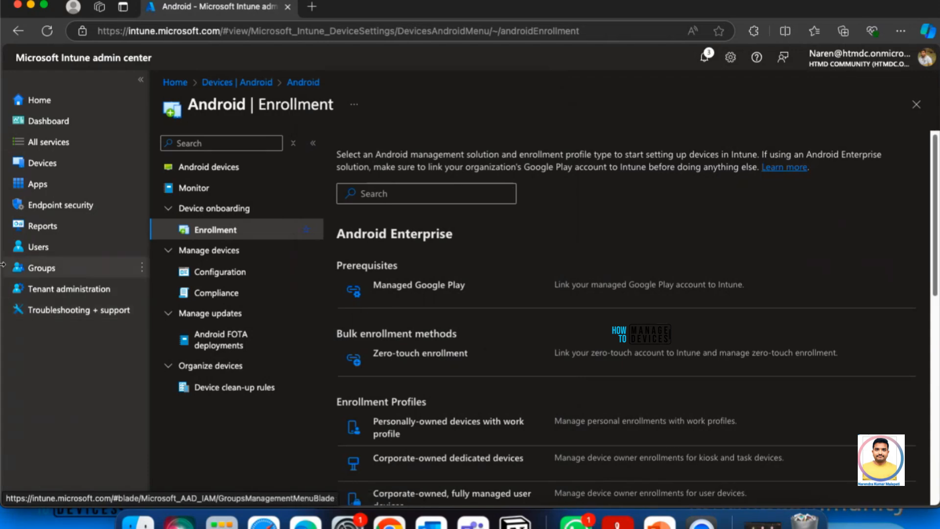
Open the Android devices list from the Devices area of the Intune admin center
left_click(45, 168)
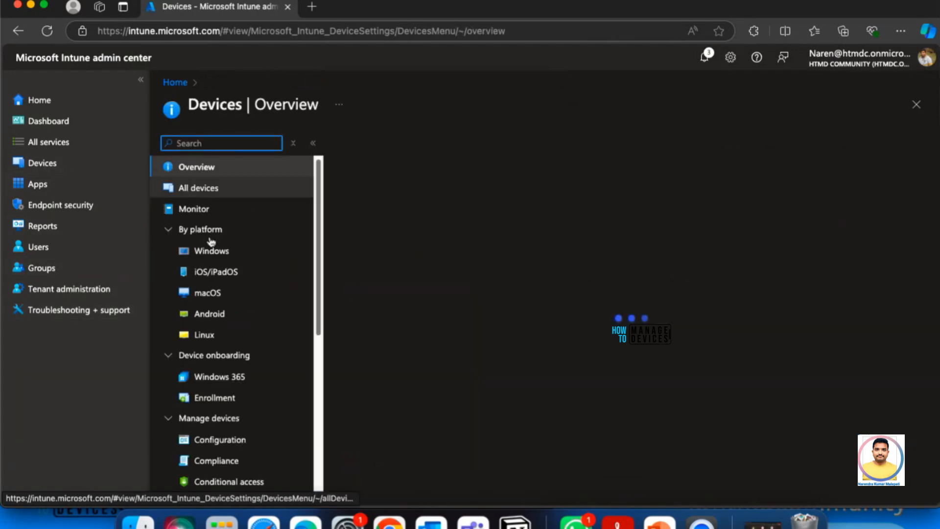
left_click(225, 319)
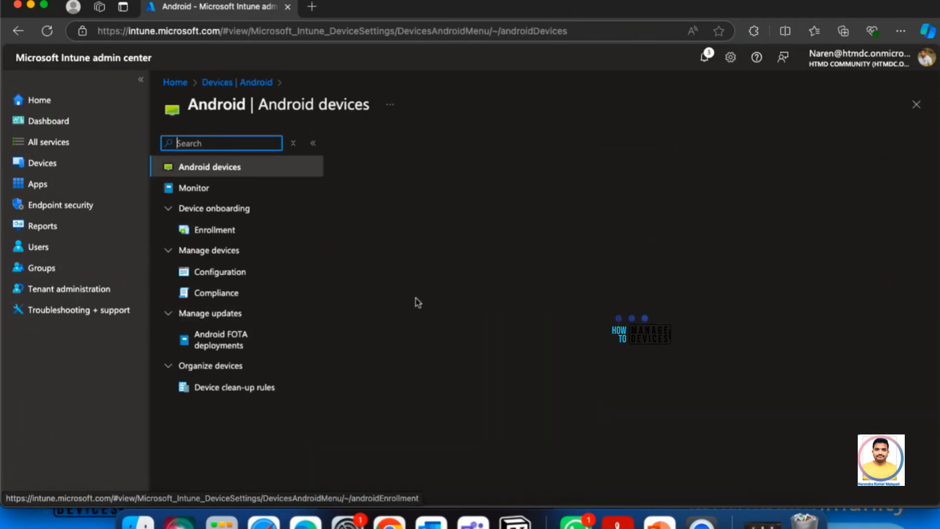